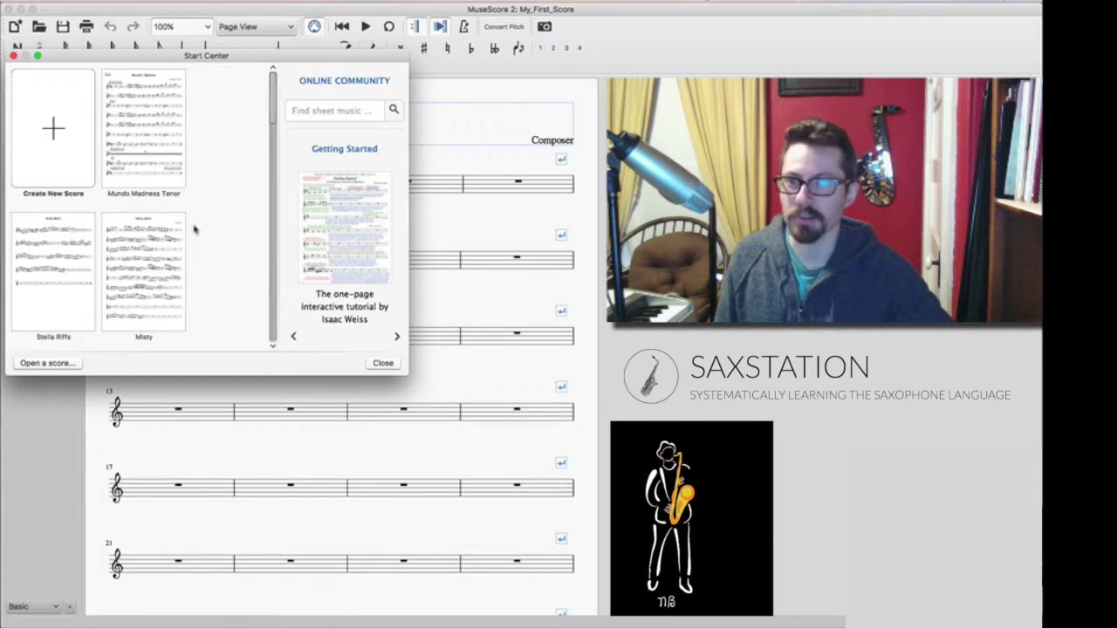
Dismiss the Start Center and change the score's title to "C Major Scale"
key(Escape)
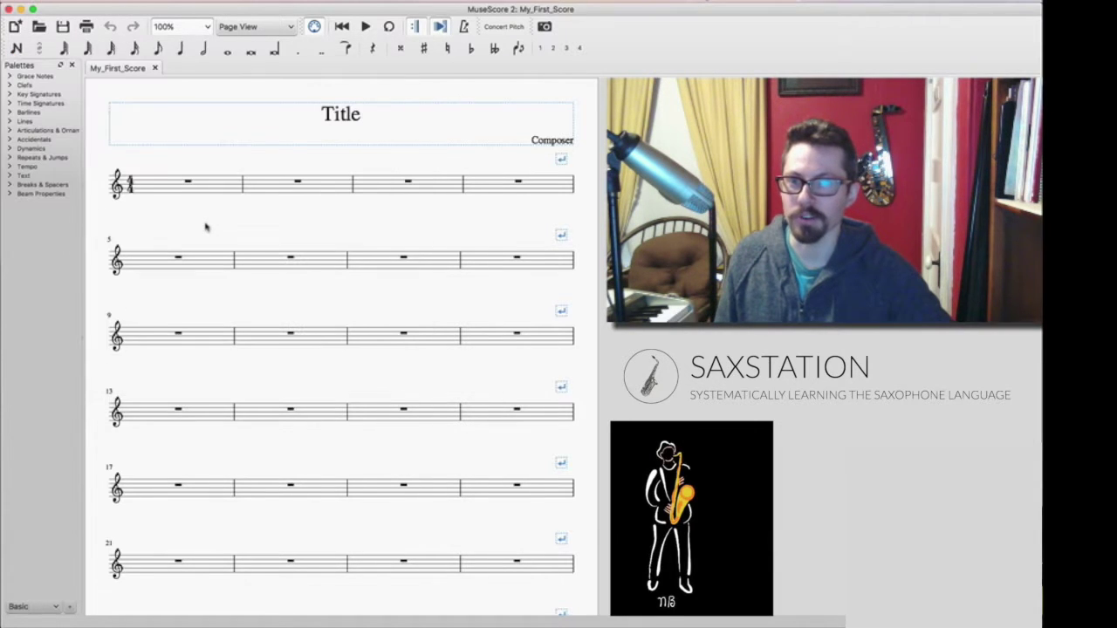
double_click(338, 116)
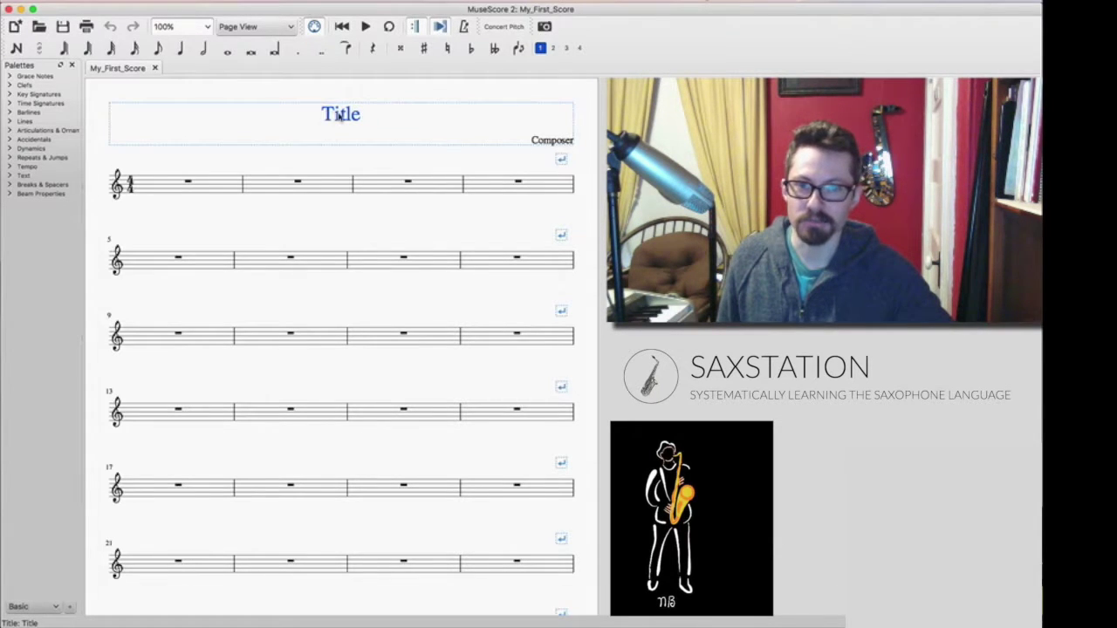
double_click(341, 117)
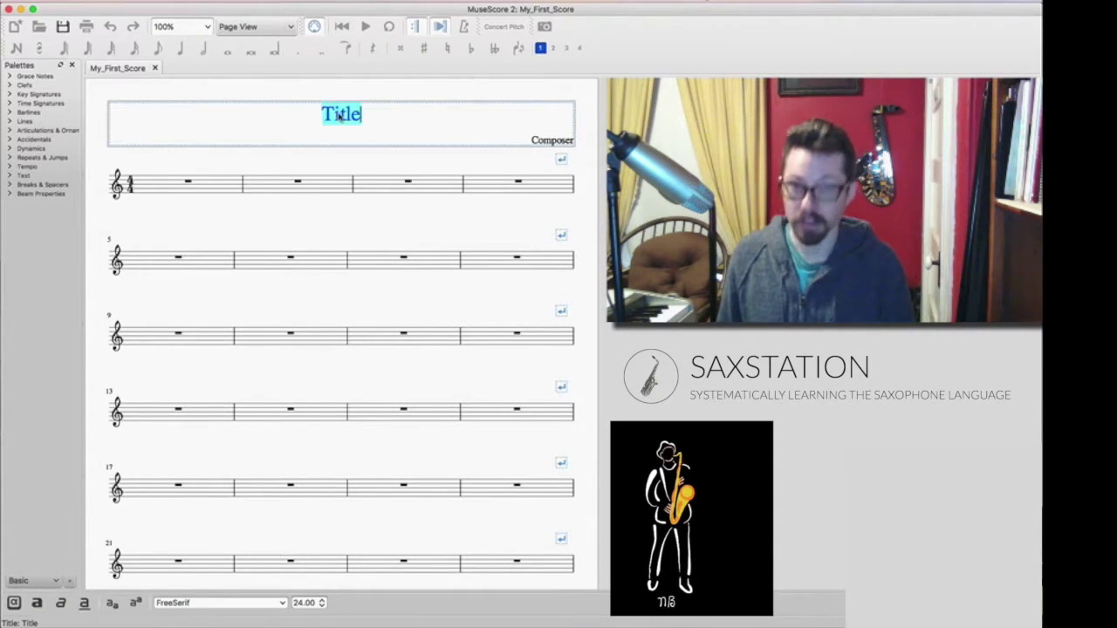
text(C Major Scale)
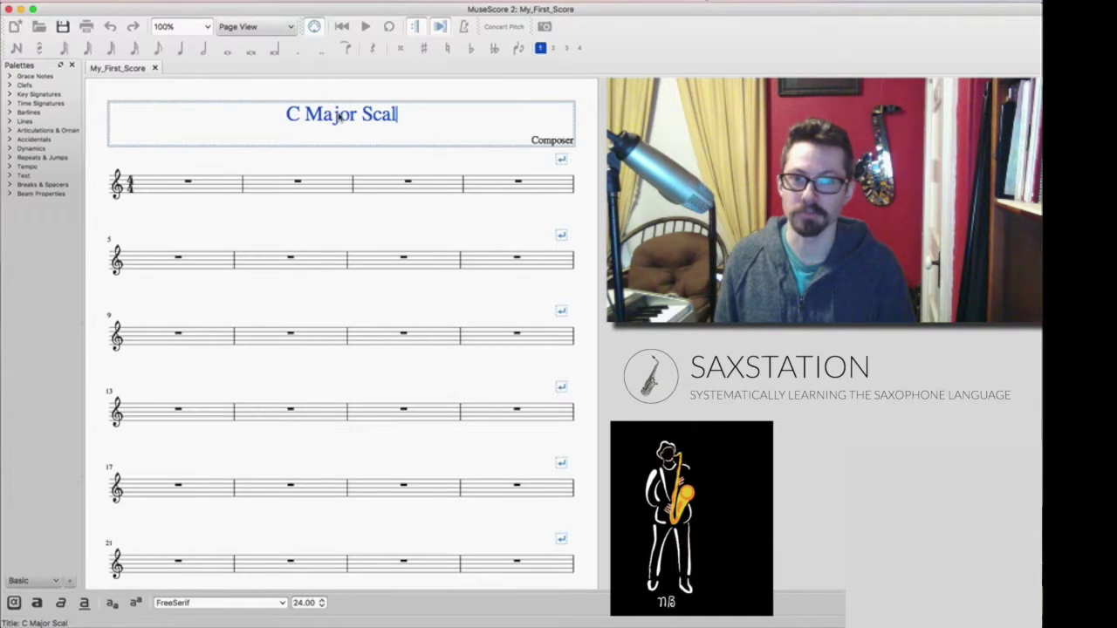
Replace the composer placeholder in the score header with the composer's first name
double_click(550, 141)
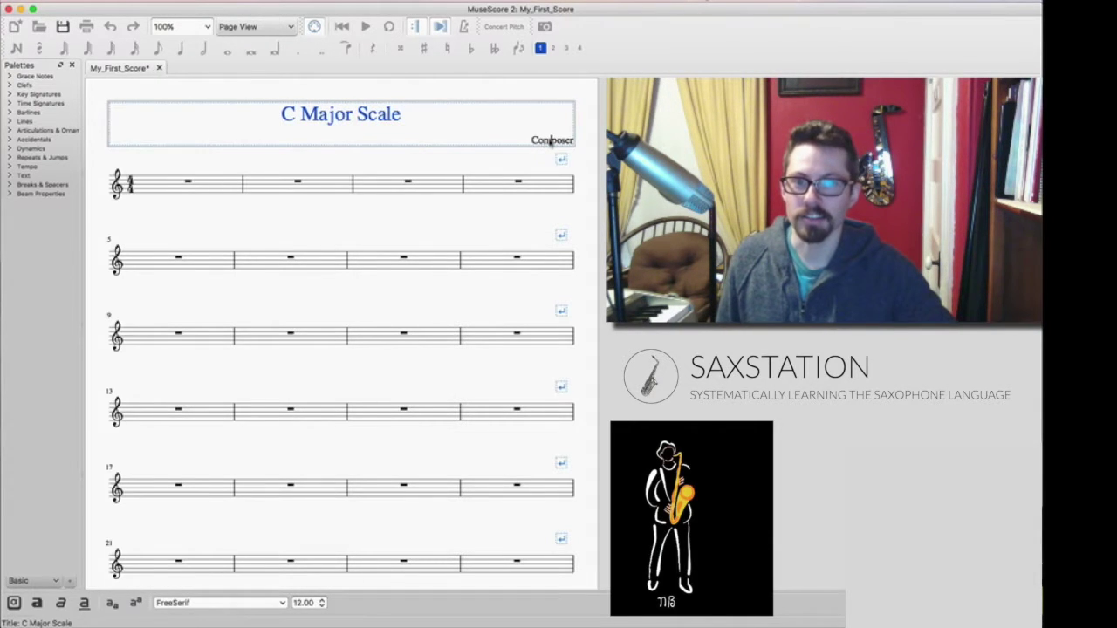
double_click(550, 141)
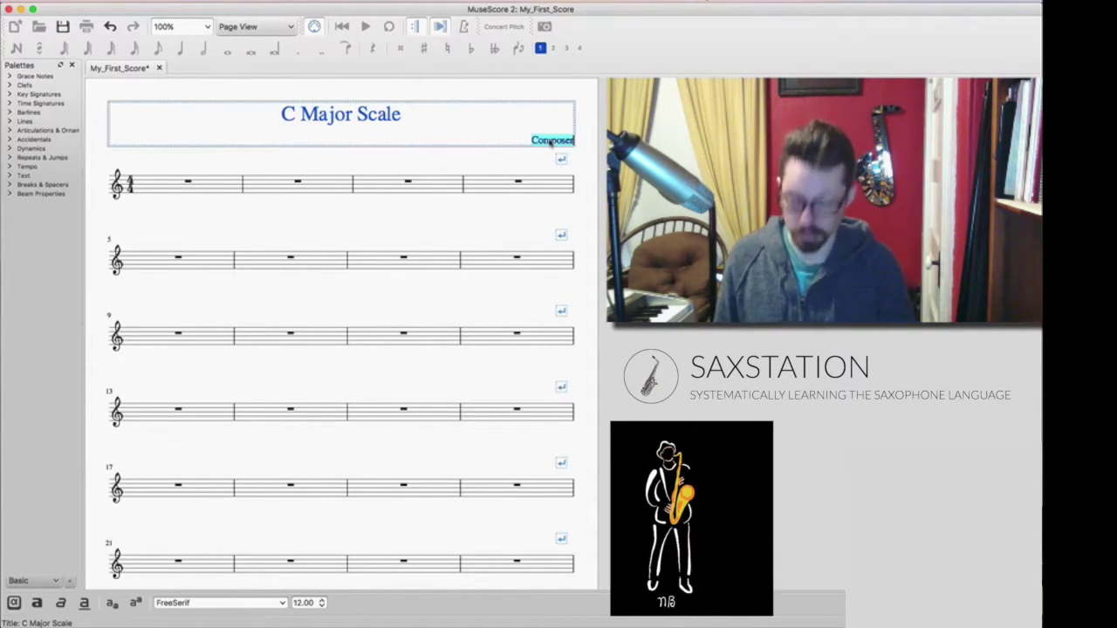
text(Neal)
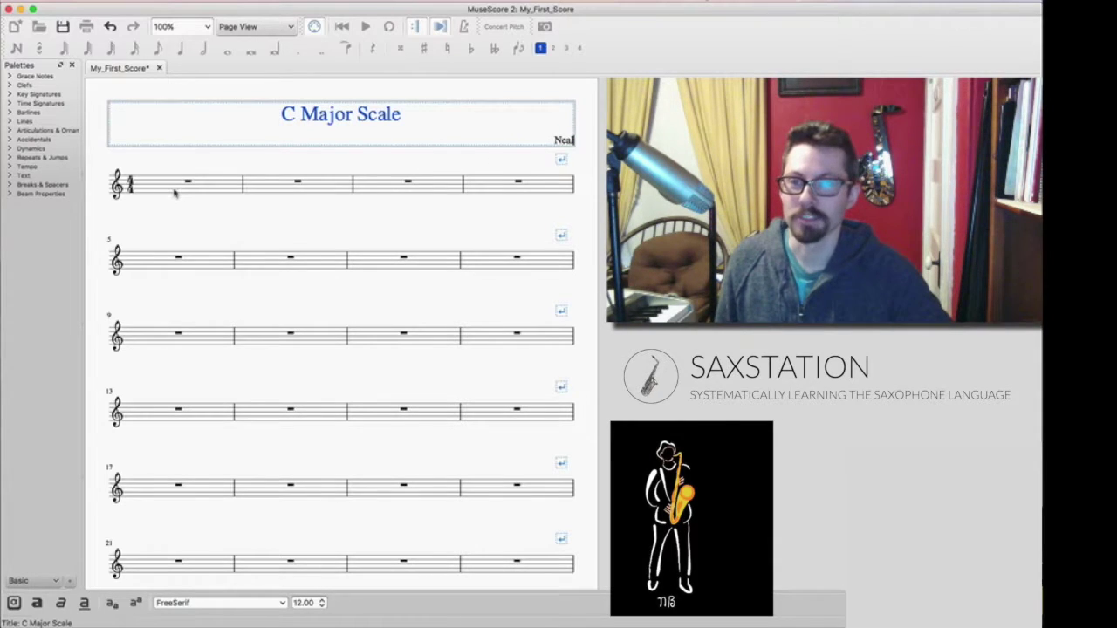
key(Escape)
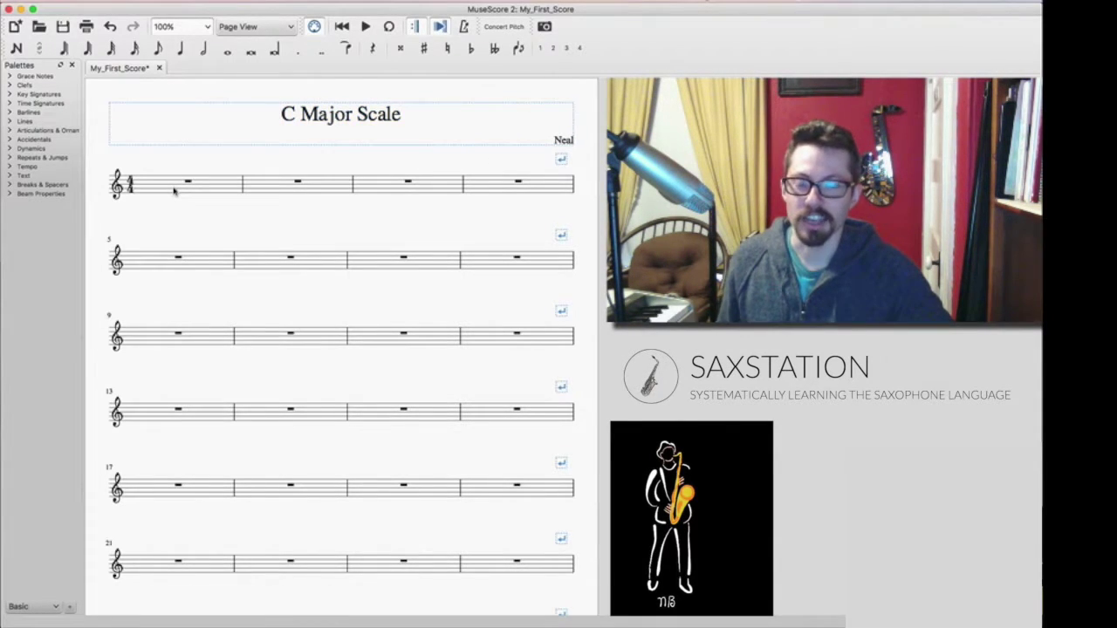
Select the first measure and toggle note input mode on and off repeatedly
click(174, 192)
scroll(218, 174, down, 1)
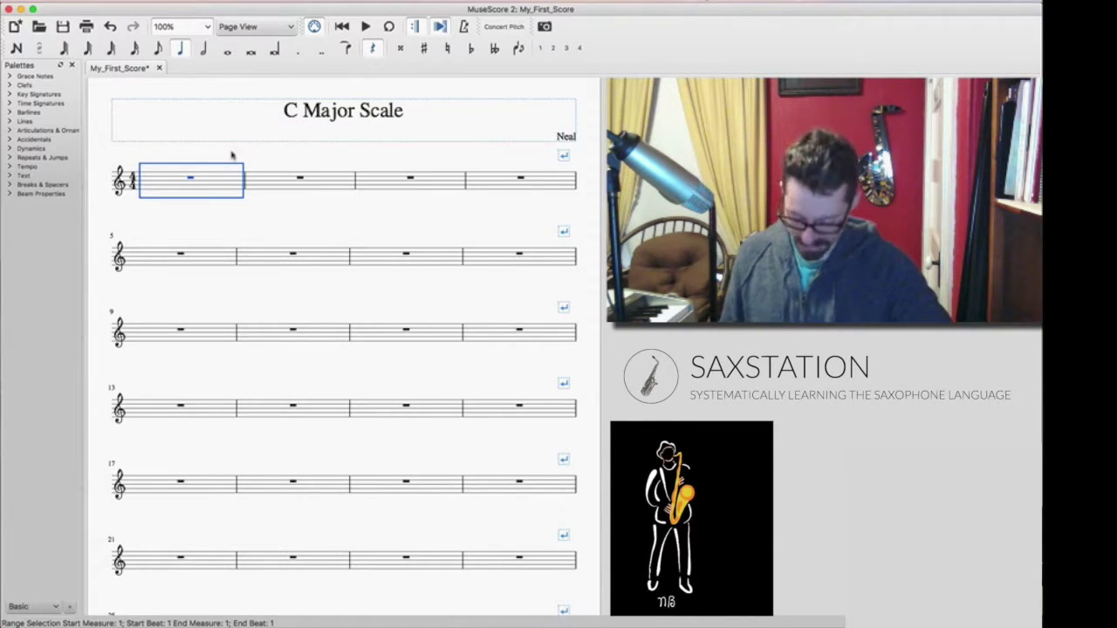
key(n)
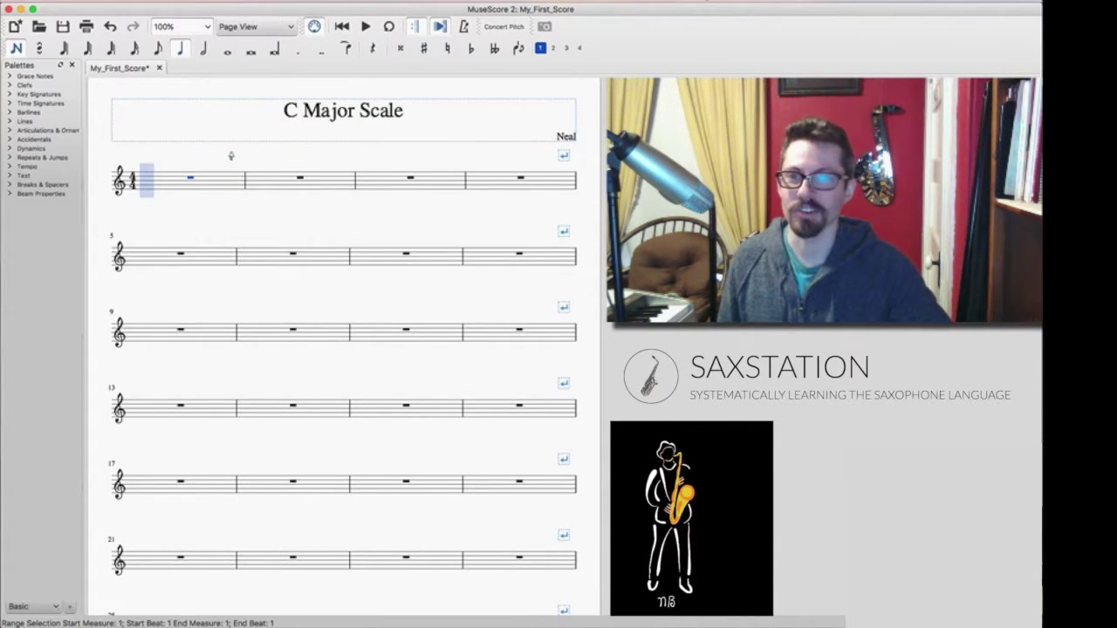
key(n)
key(n)
key(n)
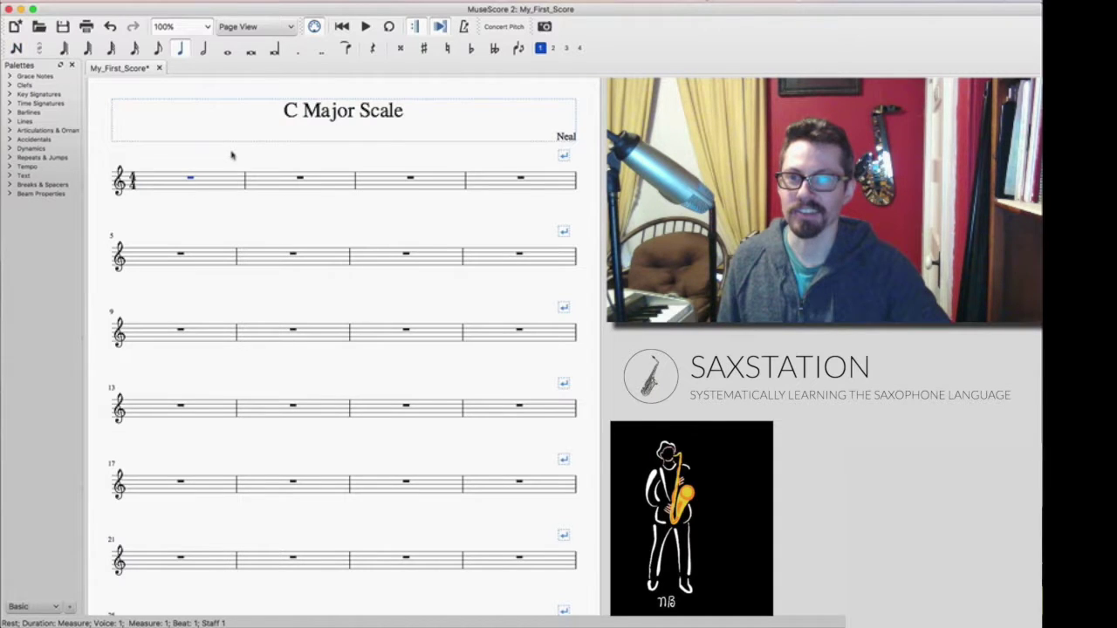
key(n)
key(n)
key(n)
key(n)
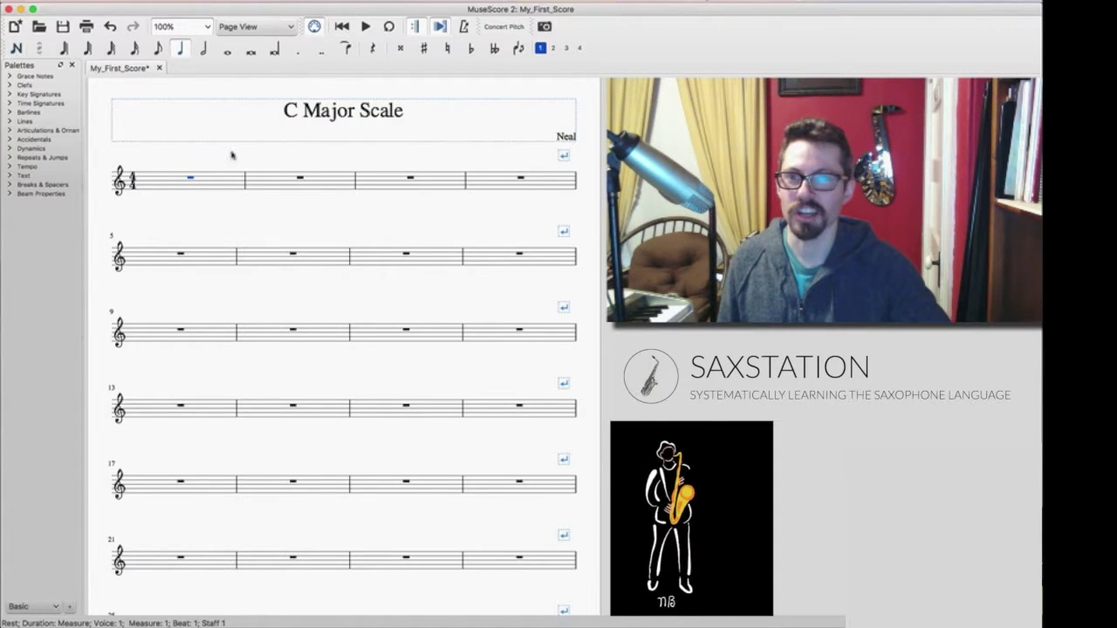
key(n)
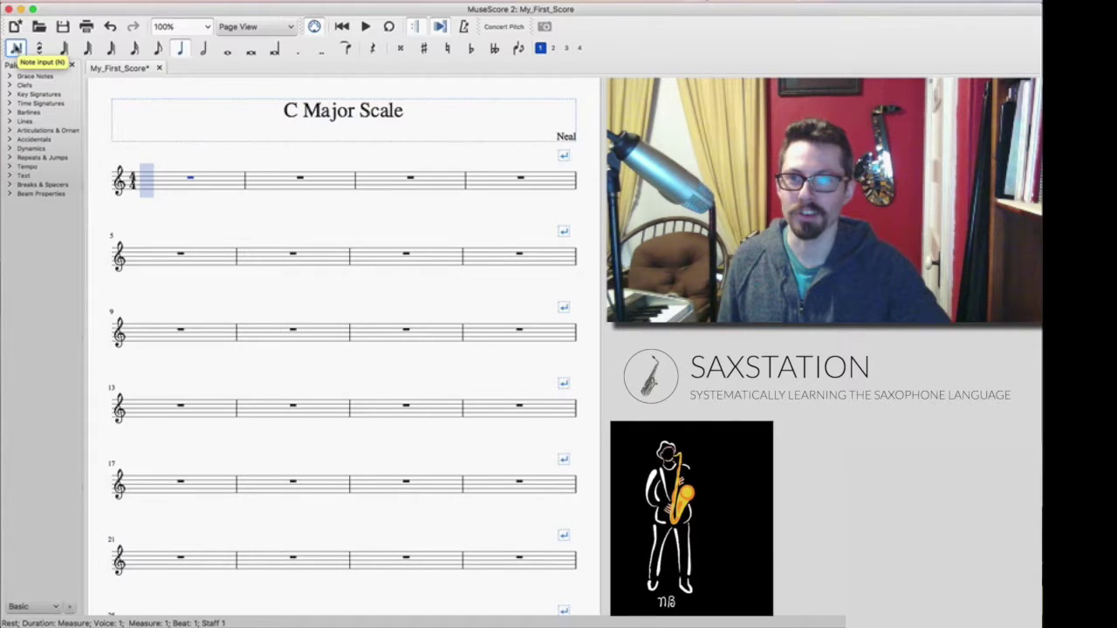
click(16, 49)
click(16, 49)
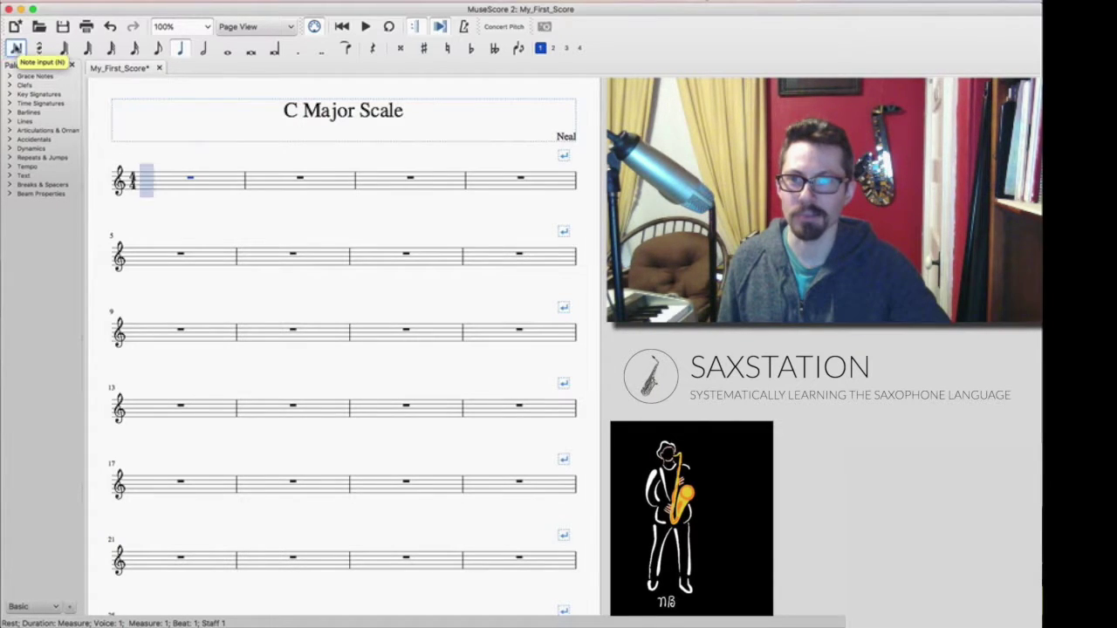
click(16, 49)
click(16, 49)
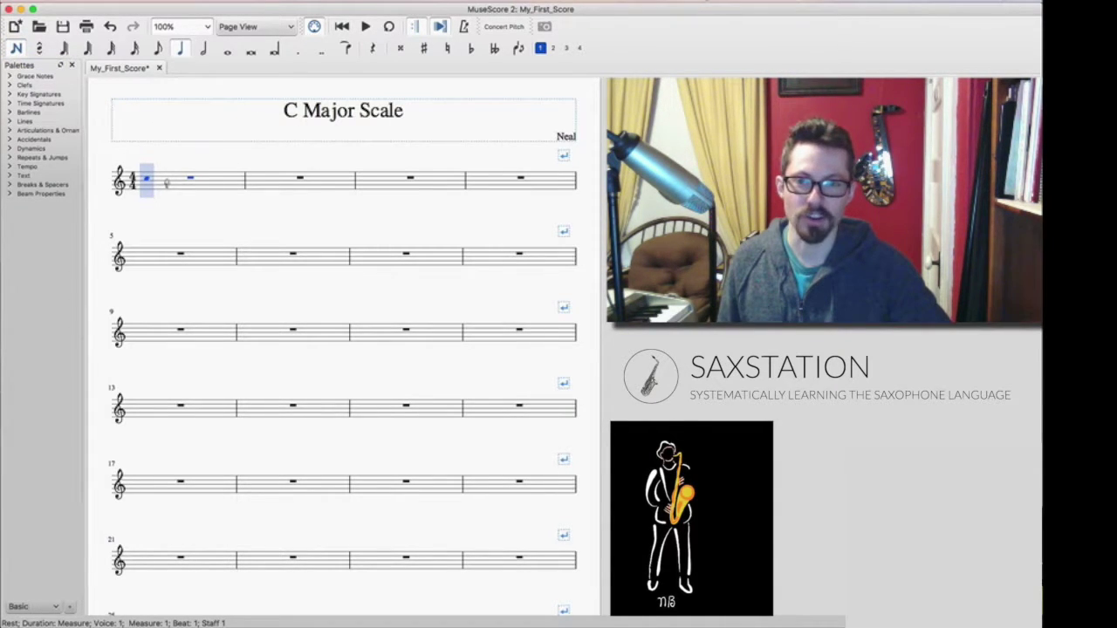
Enter a quarter note C5 at the start of measure 1, undo it and leave note input mode
key(c)
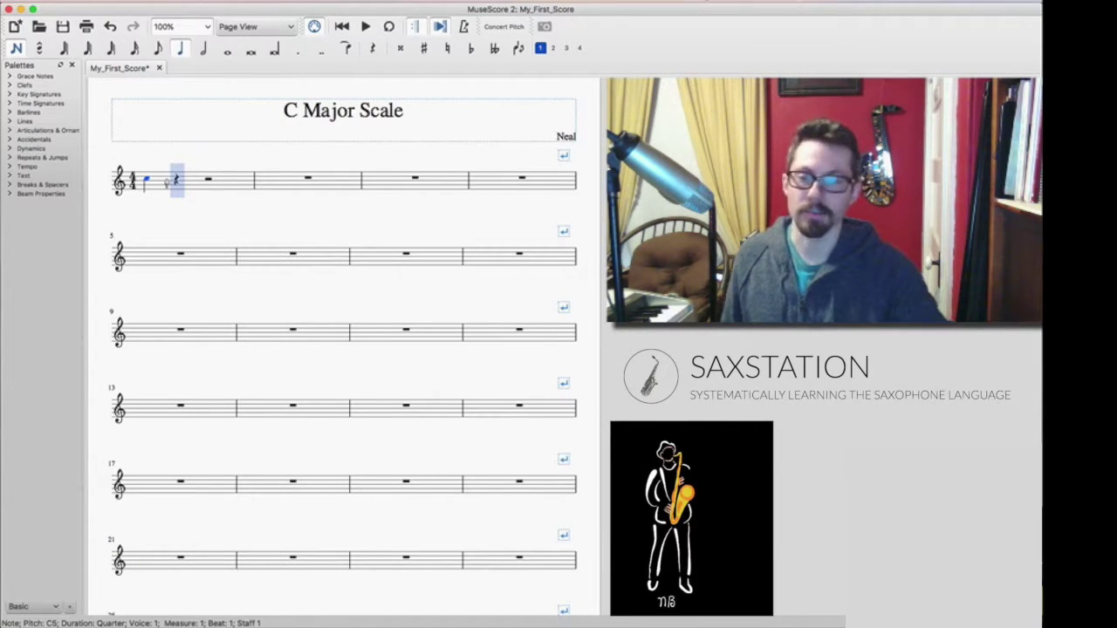
key(super+z)
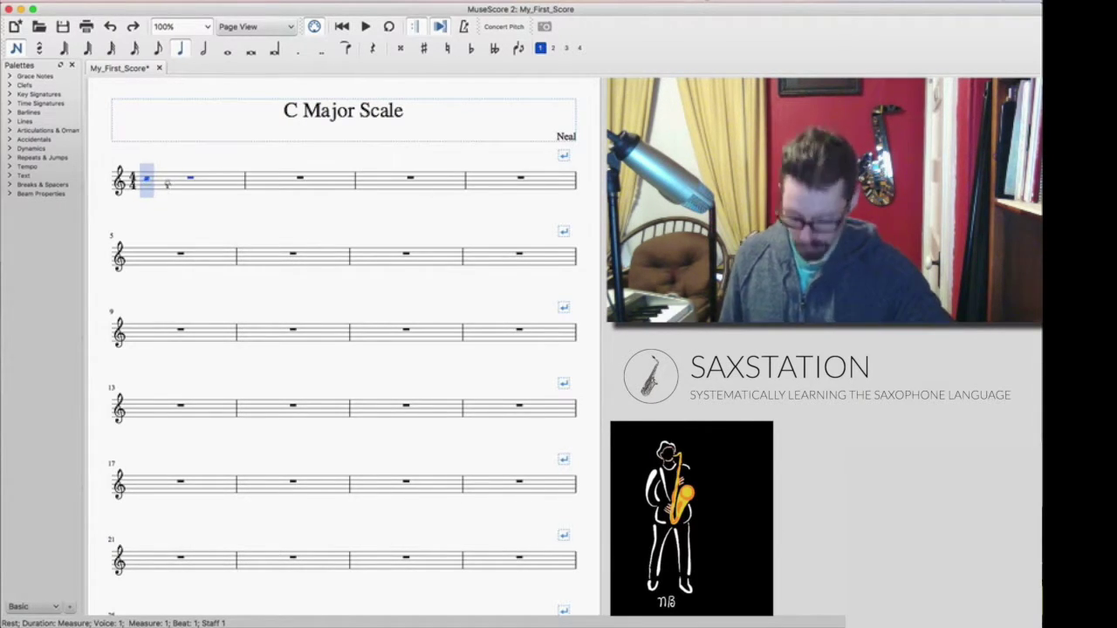
key(Escape)
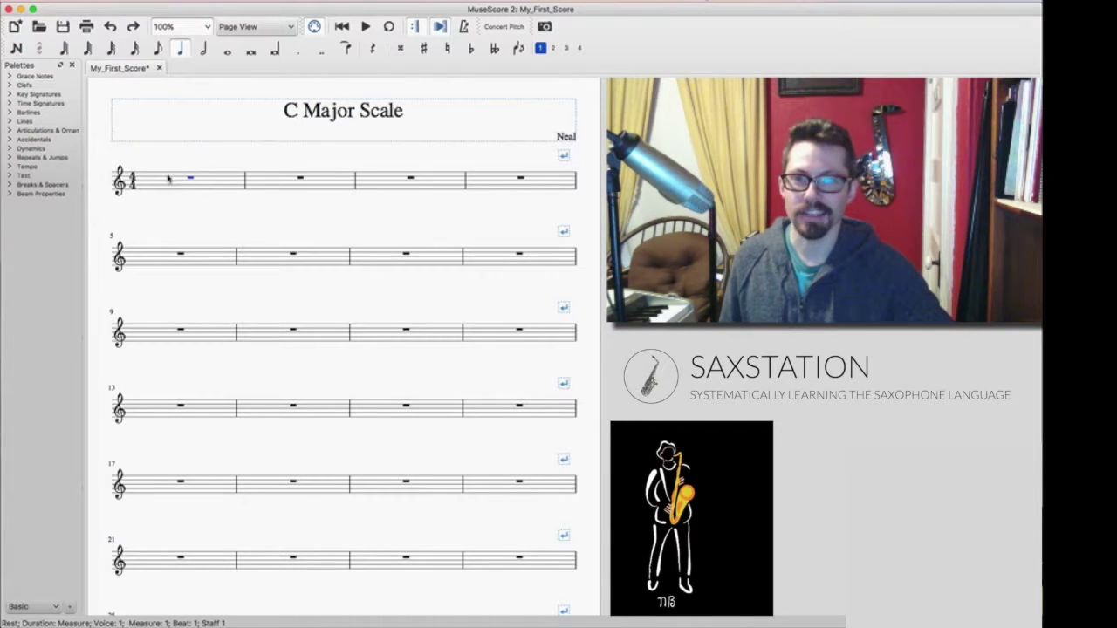
Enter the quarter notes C5, D5, E5 and F5 in measure 1 using note input mode
click(157, 182)
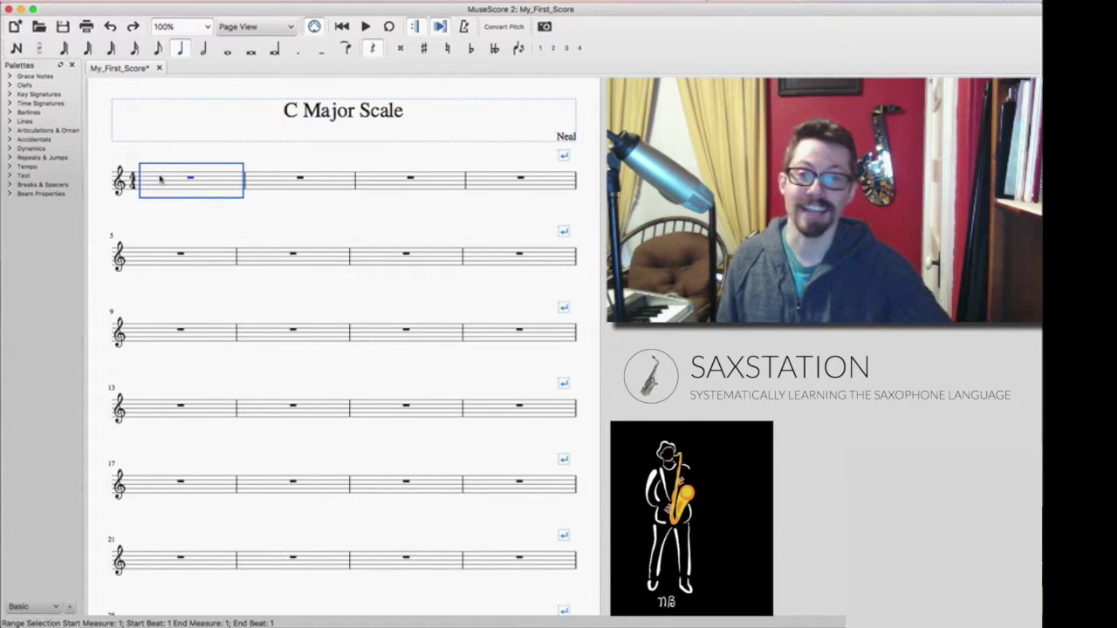
key(n)
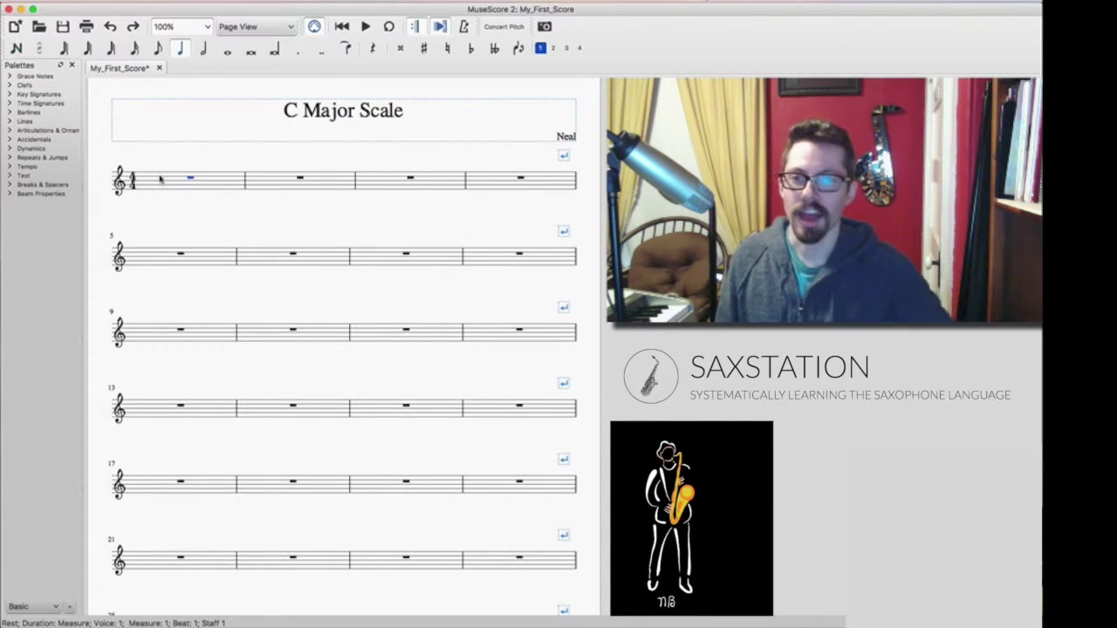
key(Escape)
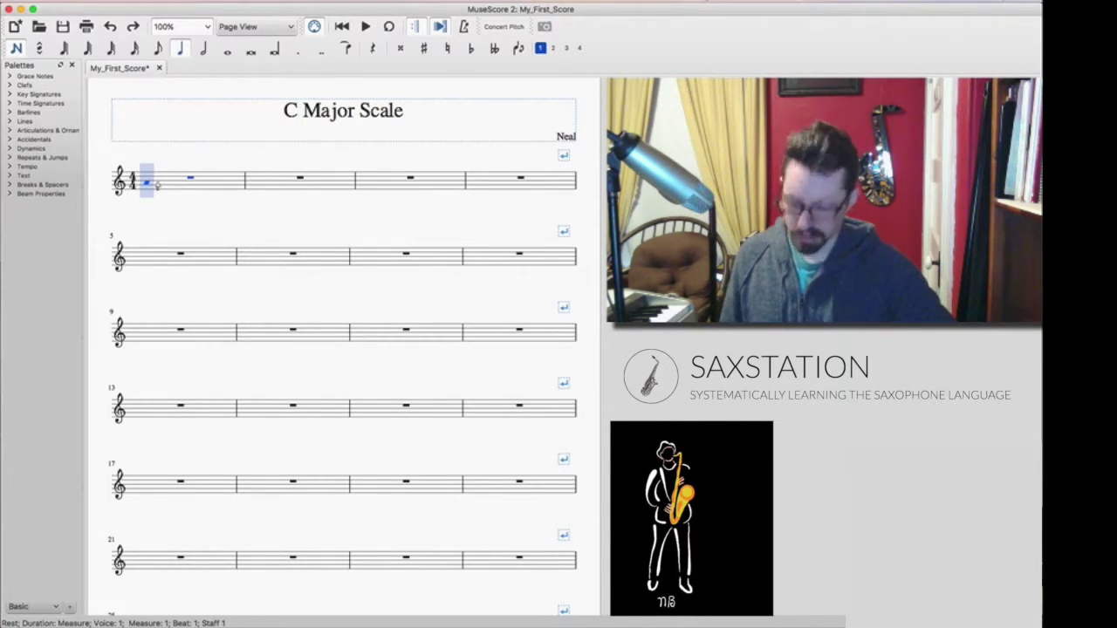
key(c)
key(d)
key(e)
key(f)
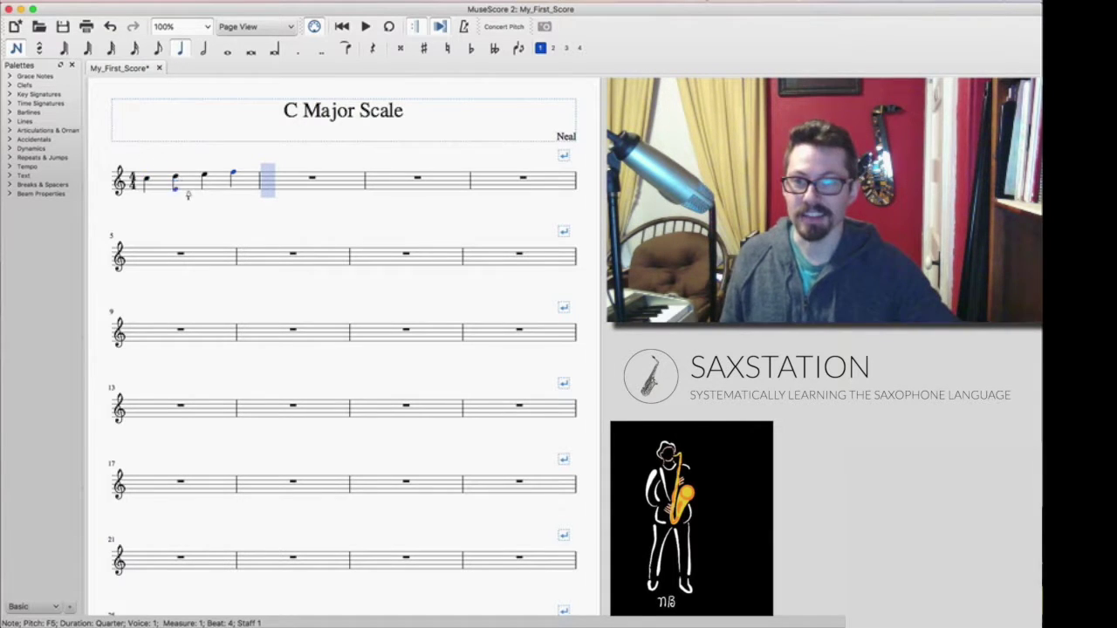
key(Escape)
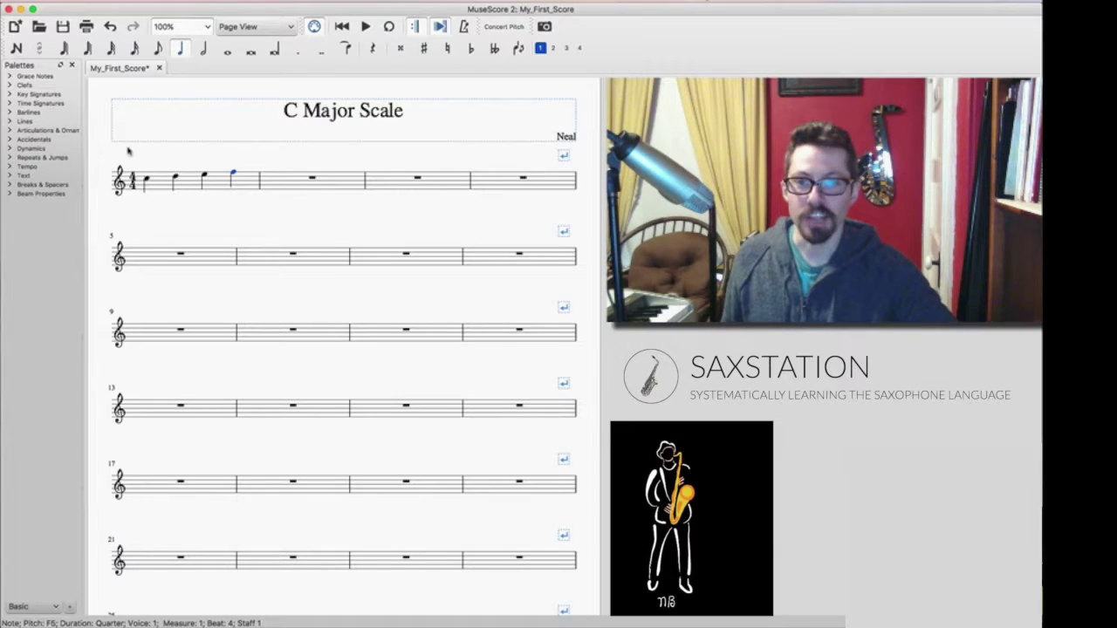
Copy the four notes of measure 1 into measures 2 and 3
drag(127, 151, 248, 207)
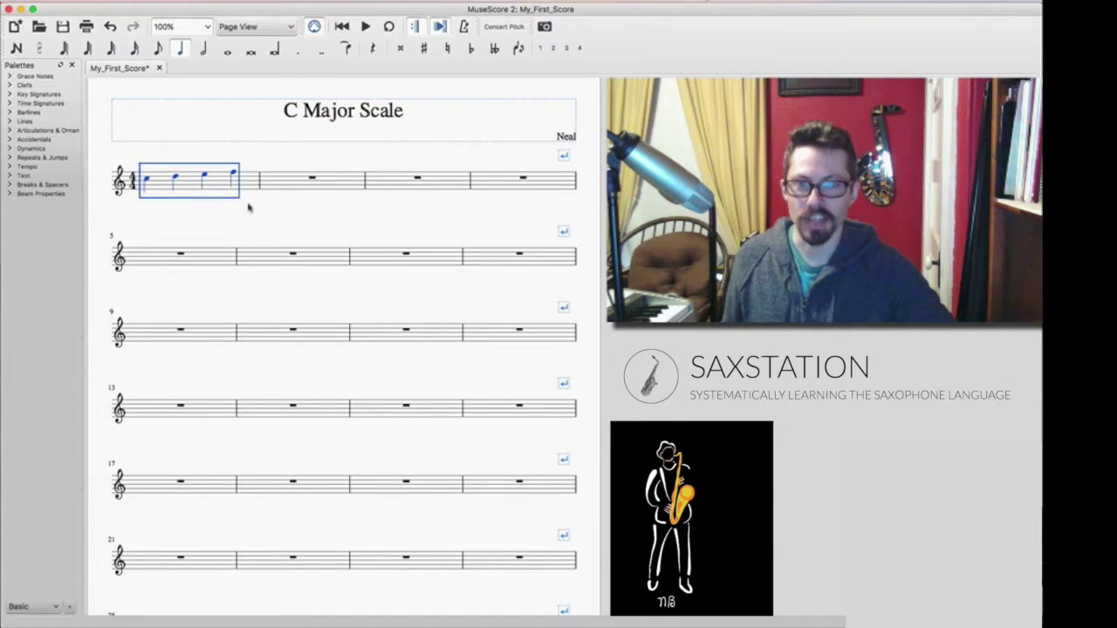
click(274, 185)
key(ctrl+v)
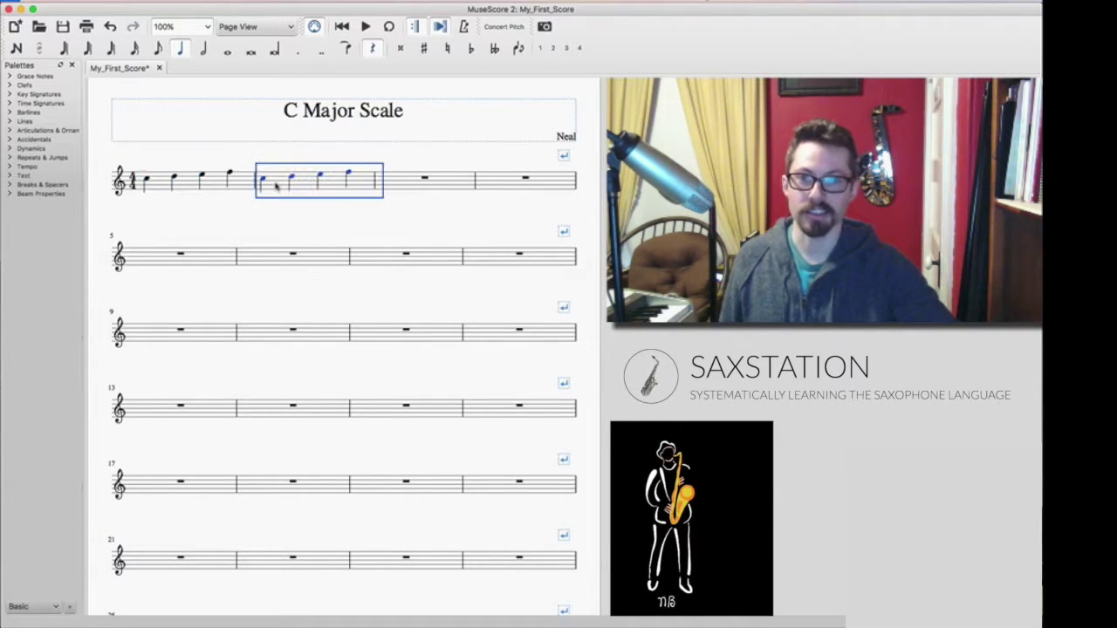
click(397, 185)
key(ctrl+v)
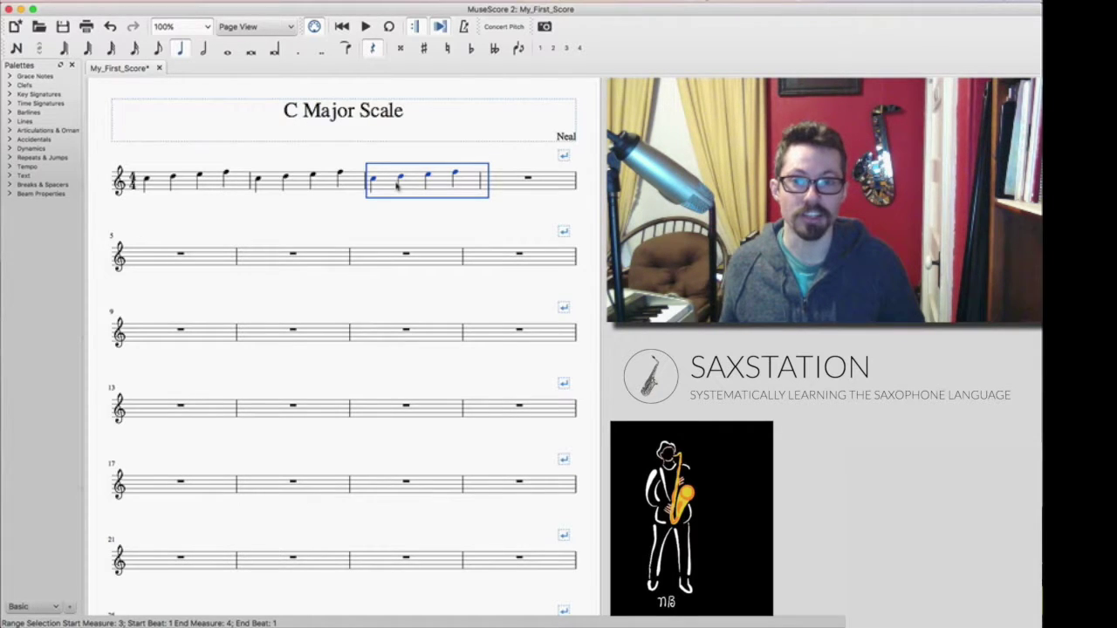
Transpose all four notes of measure 3 up by several semitones and back down to C, D, E and F
key(Up)
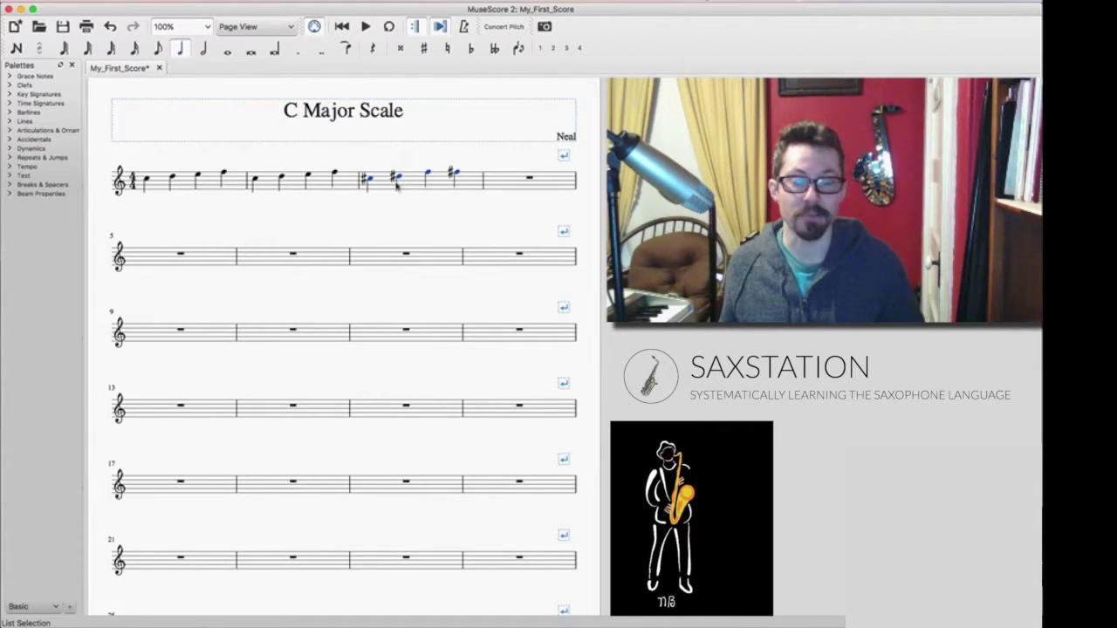
key(Up)
key(Up)
key(Up)
key(Up)
key(Up)
key(Up)
key(Up)
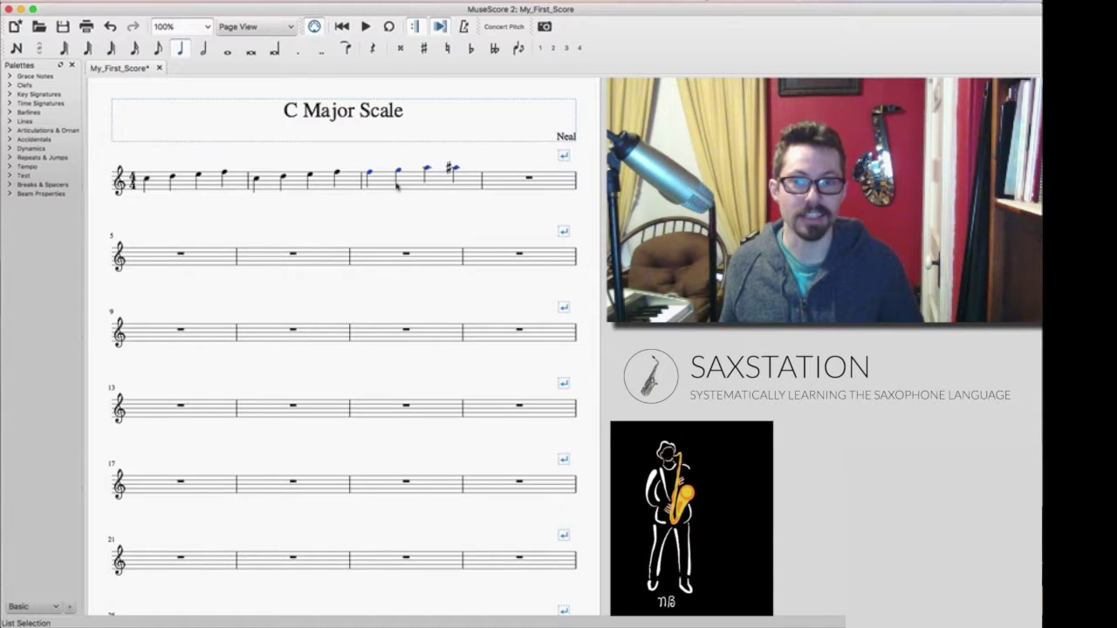
key(Down)
key(Down)
key(Down)
key(Down)
key(Down)
key(Down)
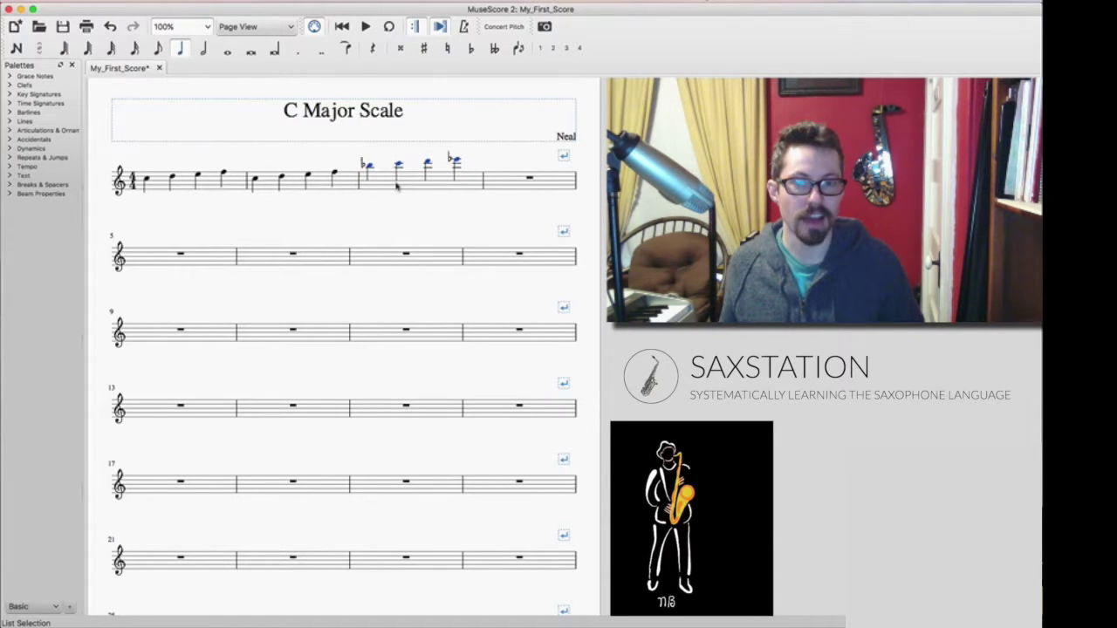
key(Down)
key(Down)
key(Down)
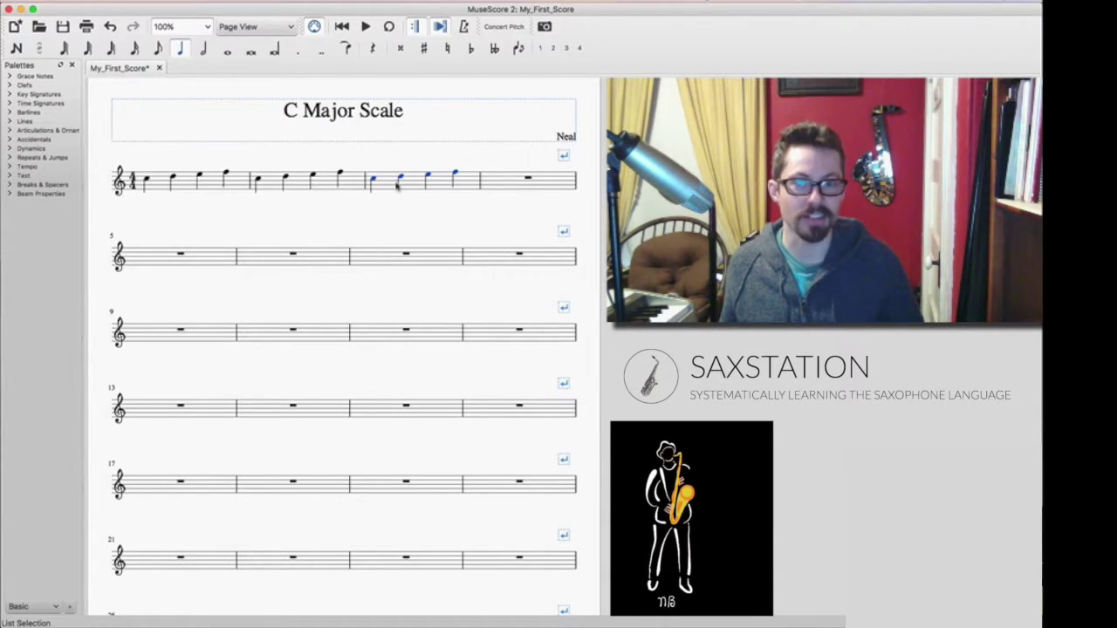
Shift only the first note of measure 3 up and down by semitones, leaving it on C#5
click(373, 180)
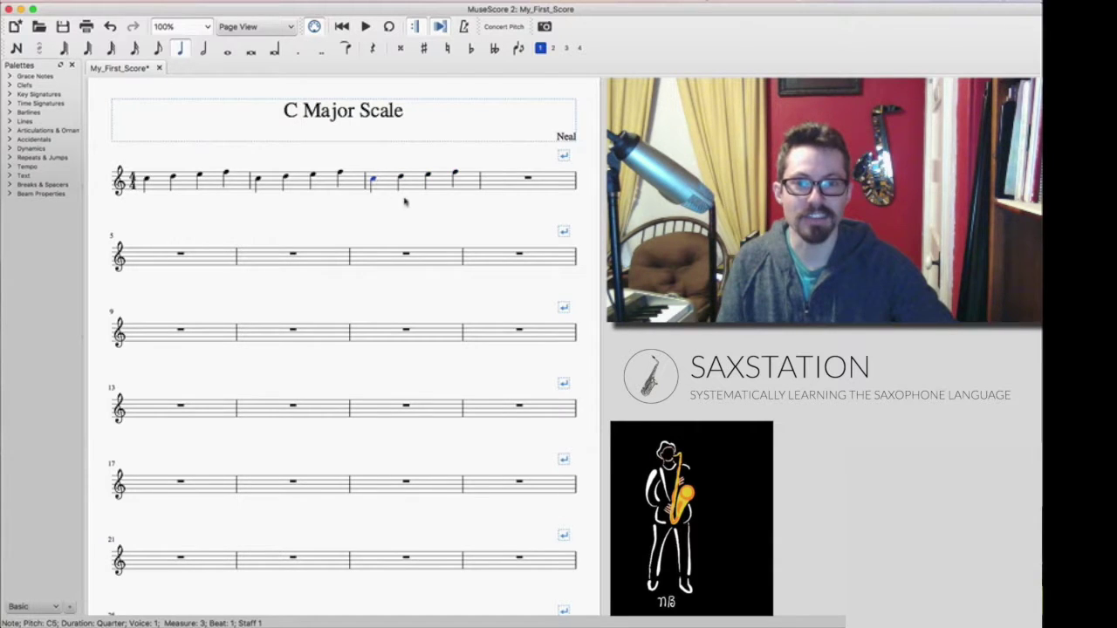
key(Up)
key(Up)
key(Up)
key(Down)
key(Down)
key(Down)
key(Down)
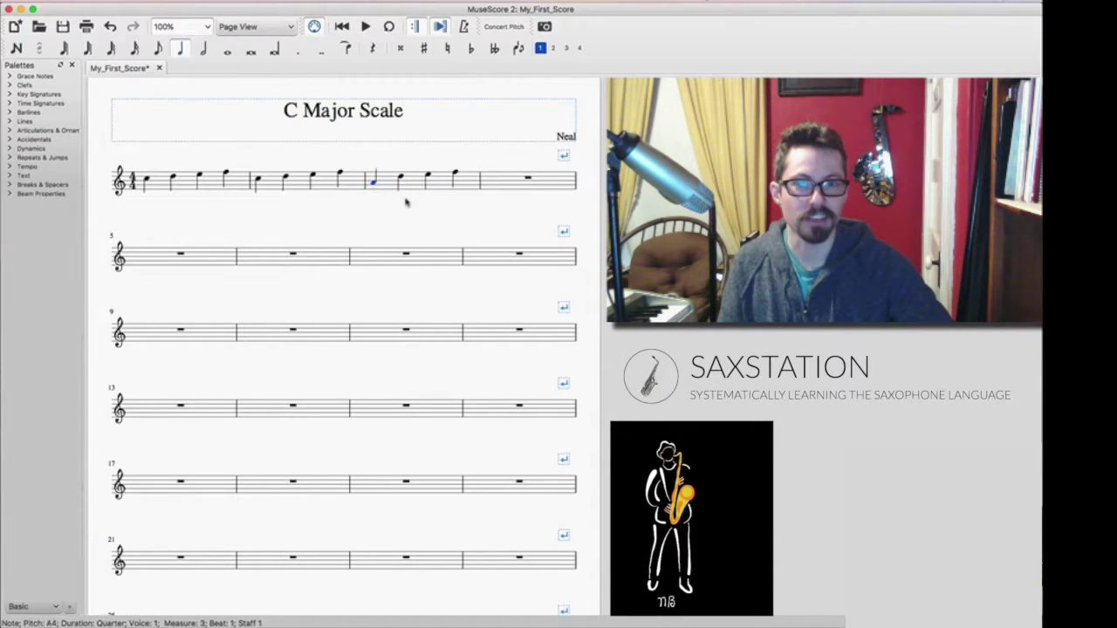
key(Down)
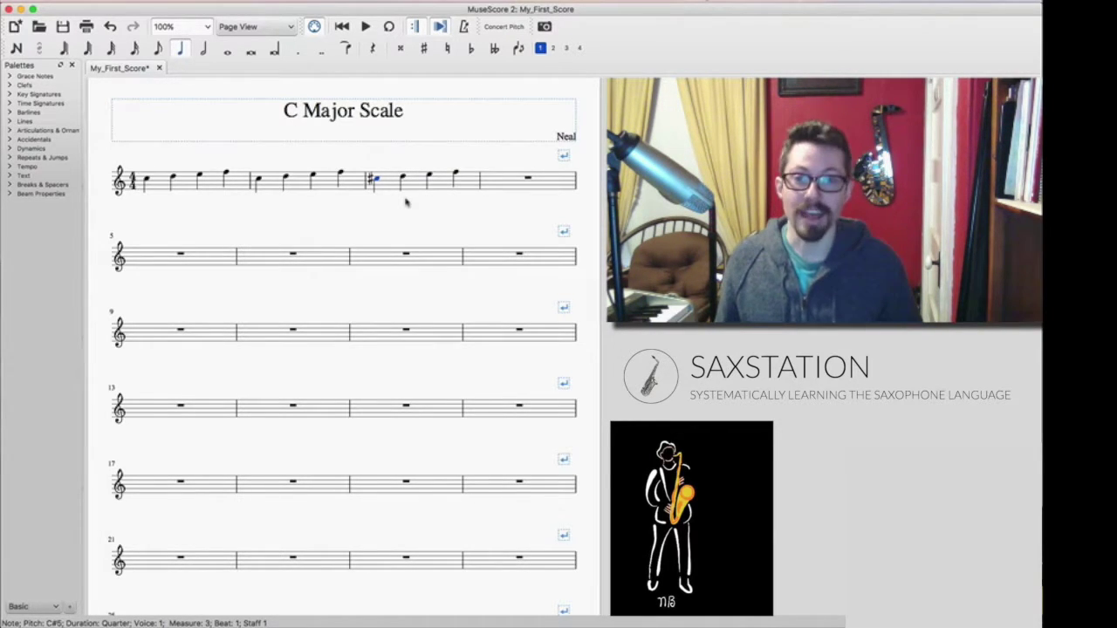
Shift the first note of measure 3 down and up by whole octaves, returning it to C#5
key(super+Down)
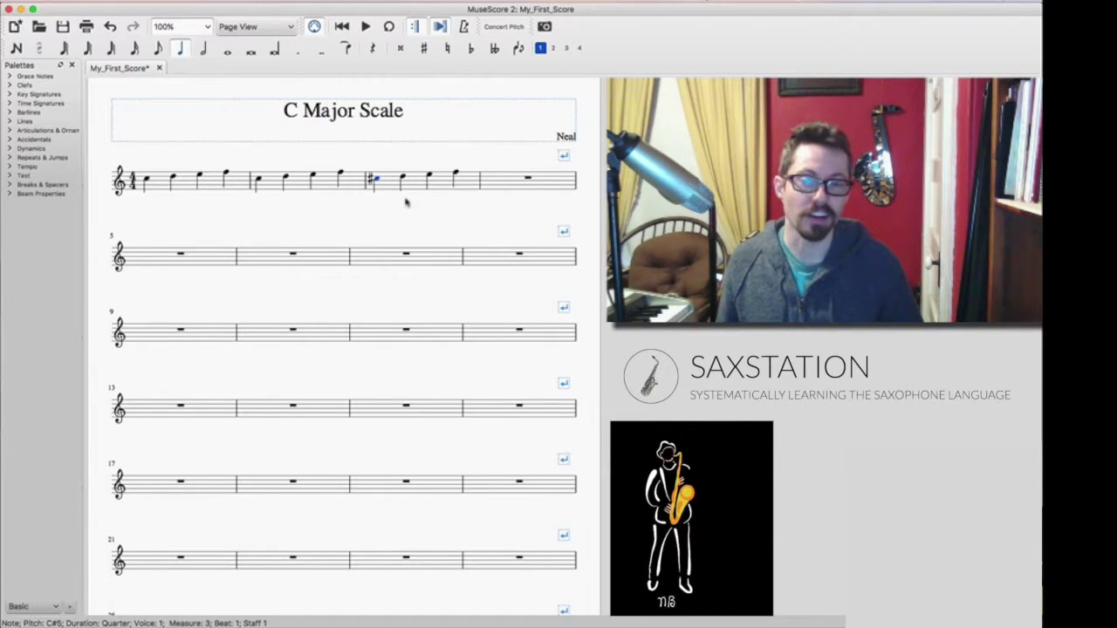
key(super+Up)
key(super+Down)
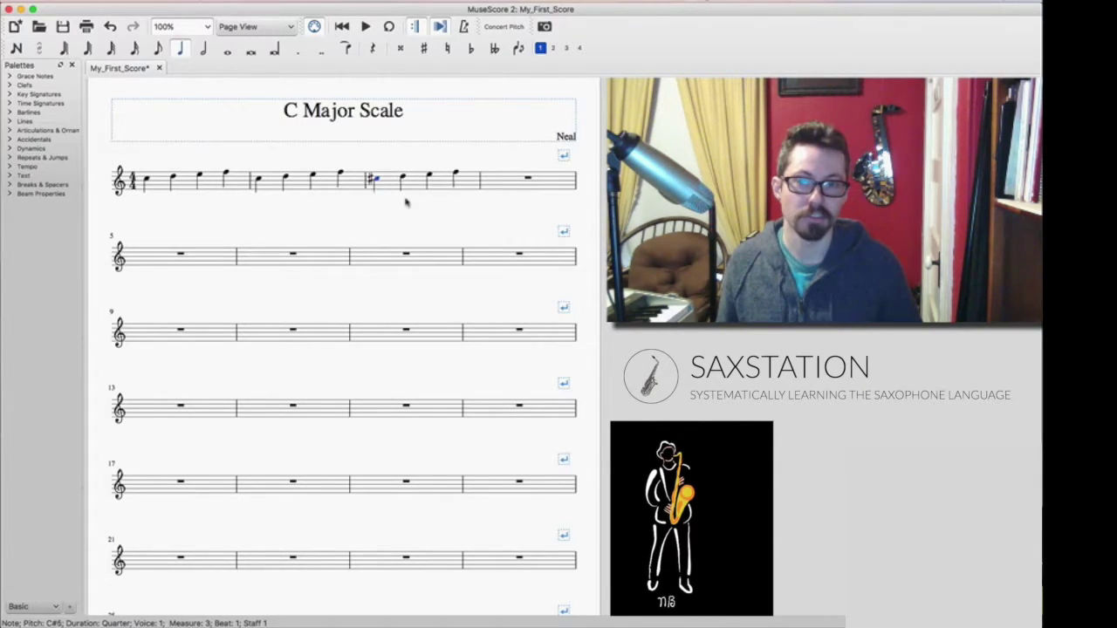
Shift the first note of measure 3 up and down by whole octaves, leaving it on C#4
key(super+Up)
key(super+Down)
key(super+Up)
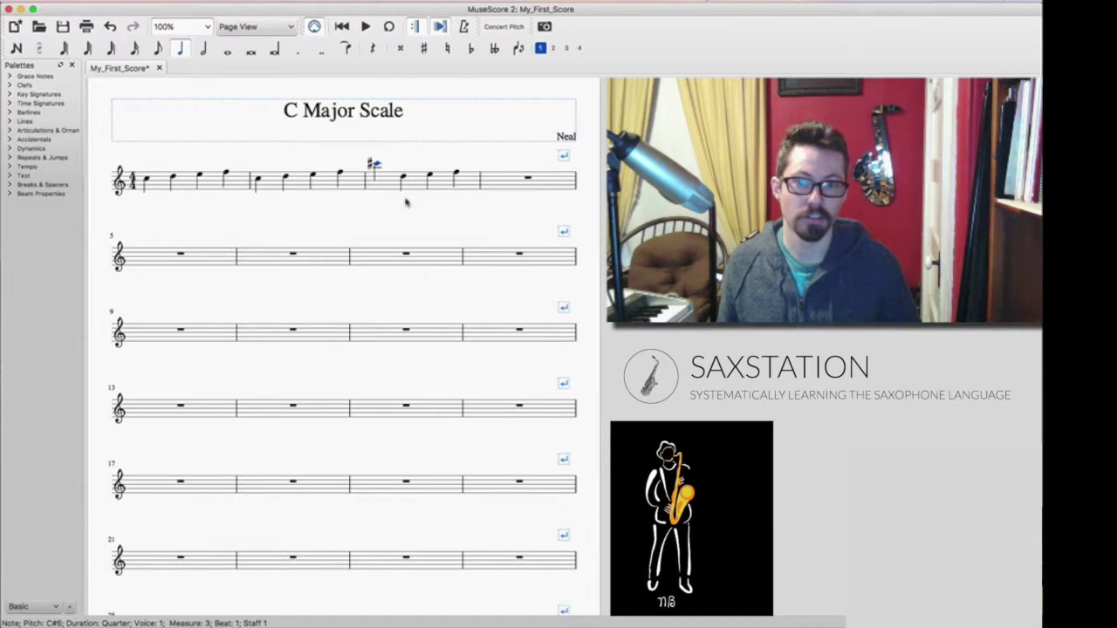
key(super+Down)
key(super+Down)
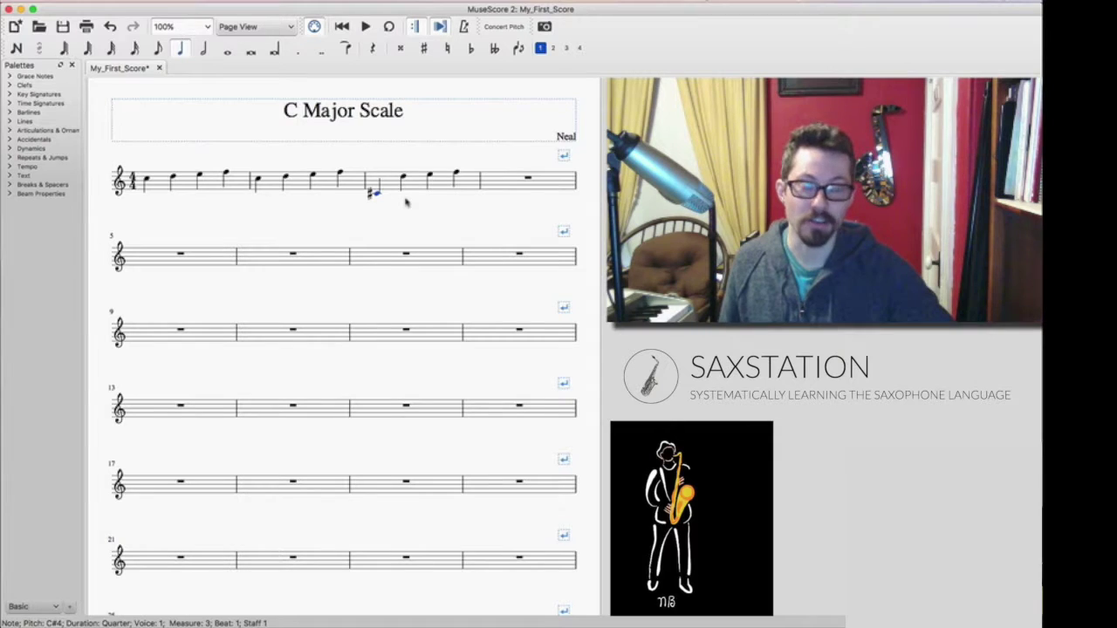
Enter a quarter-note C followed by two dotted quarter-note Cs in measure 4
click(495, 182)
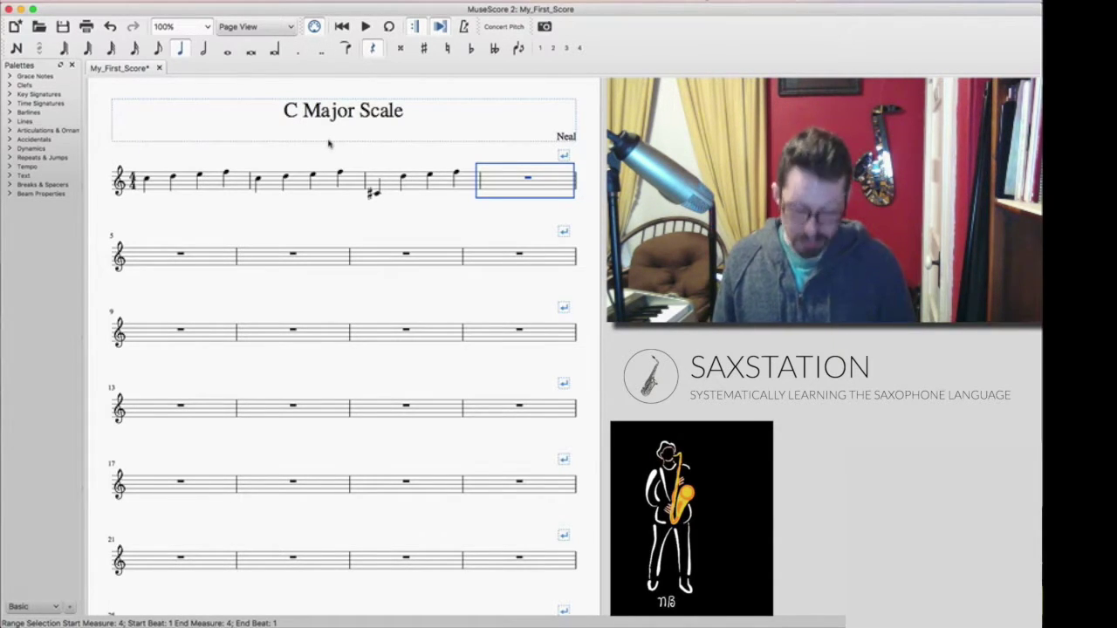
key(period)
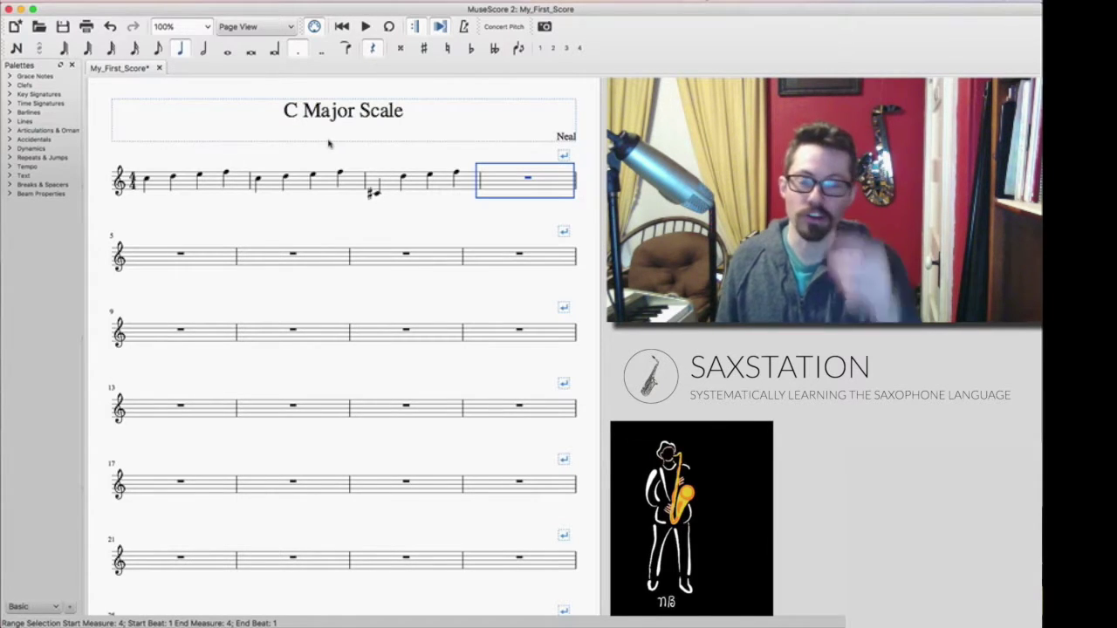
key(n)
key(c)
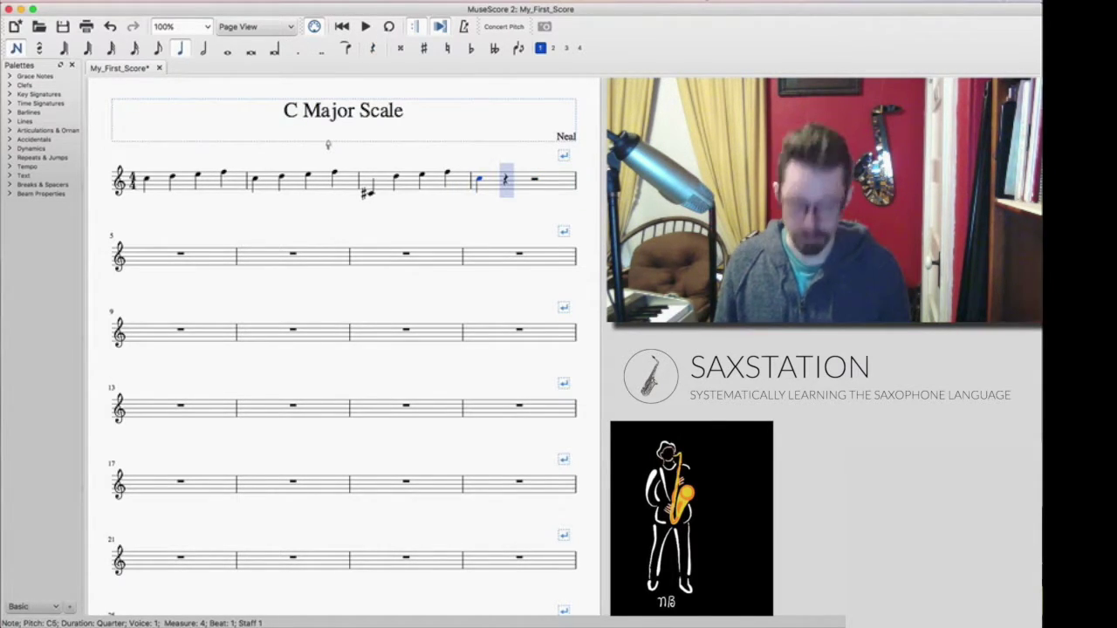
key(period)
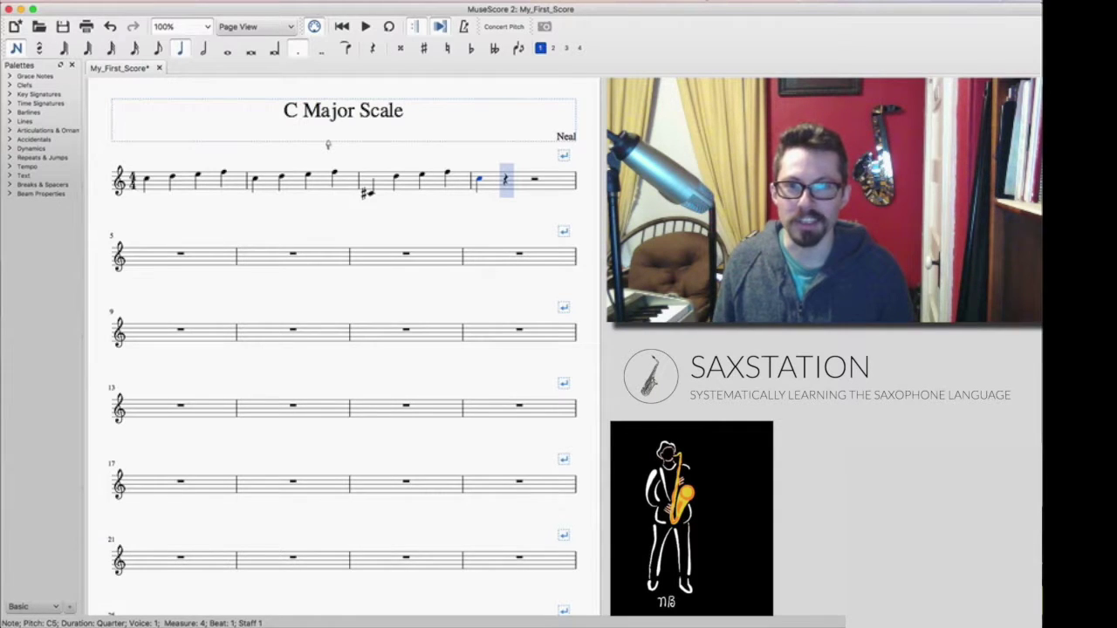
key(c)
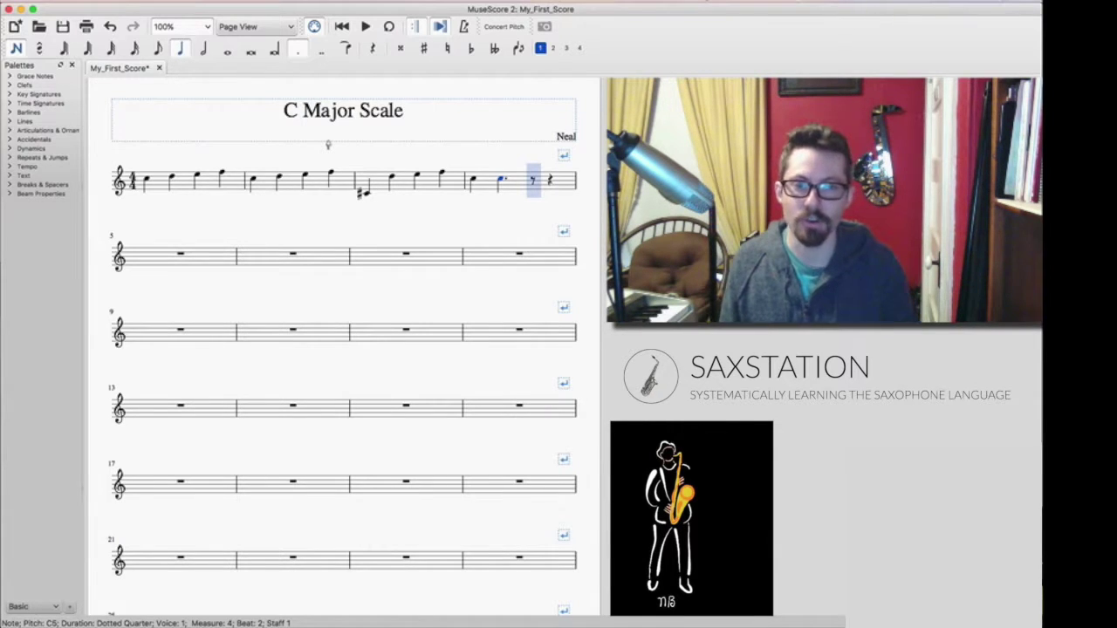
key(c)
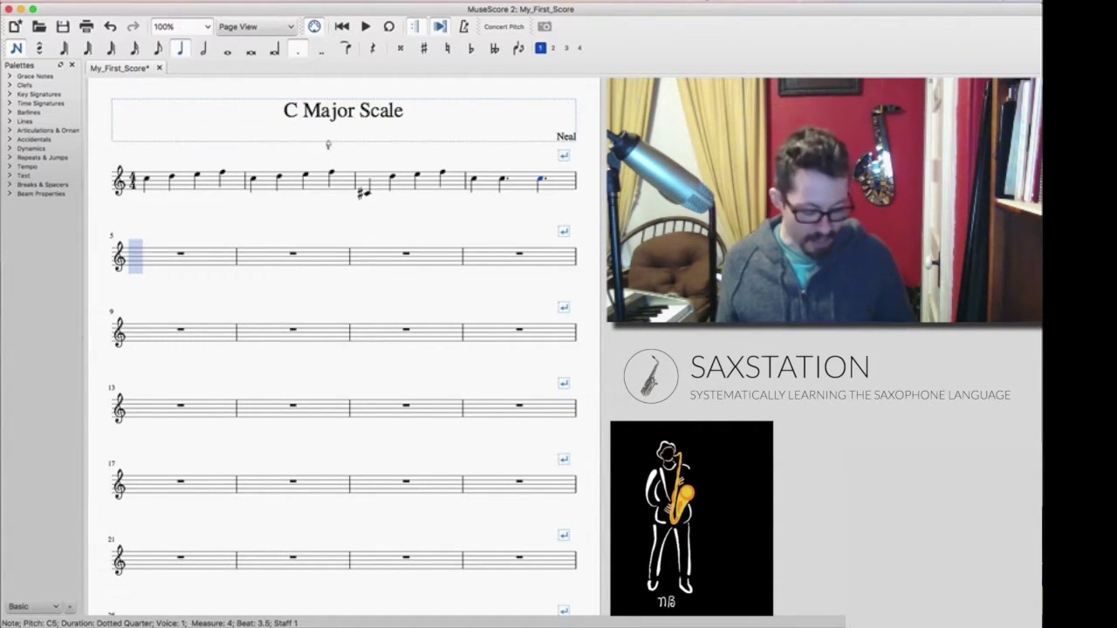
Try out the note-entry durations, from 64th through 32nd, 16th, eighth, quarter, half, whole and breve up to longa
key(2)
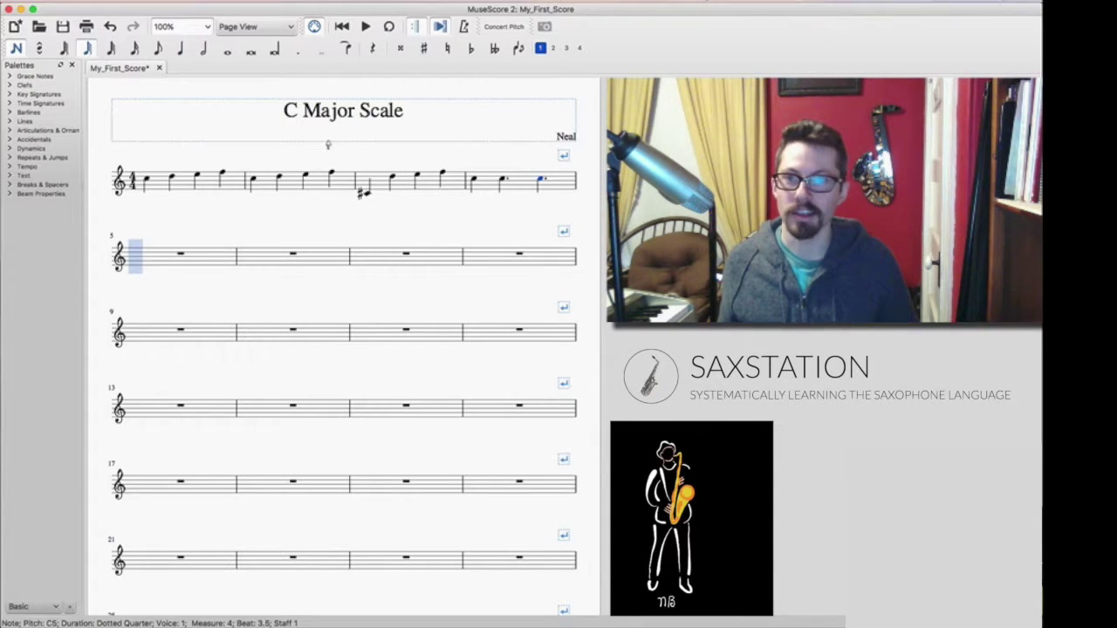
key(3)
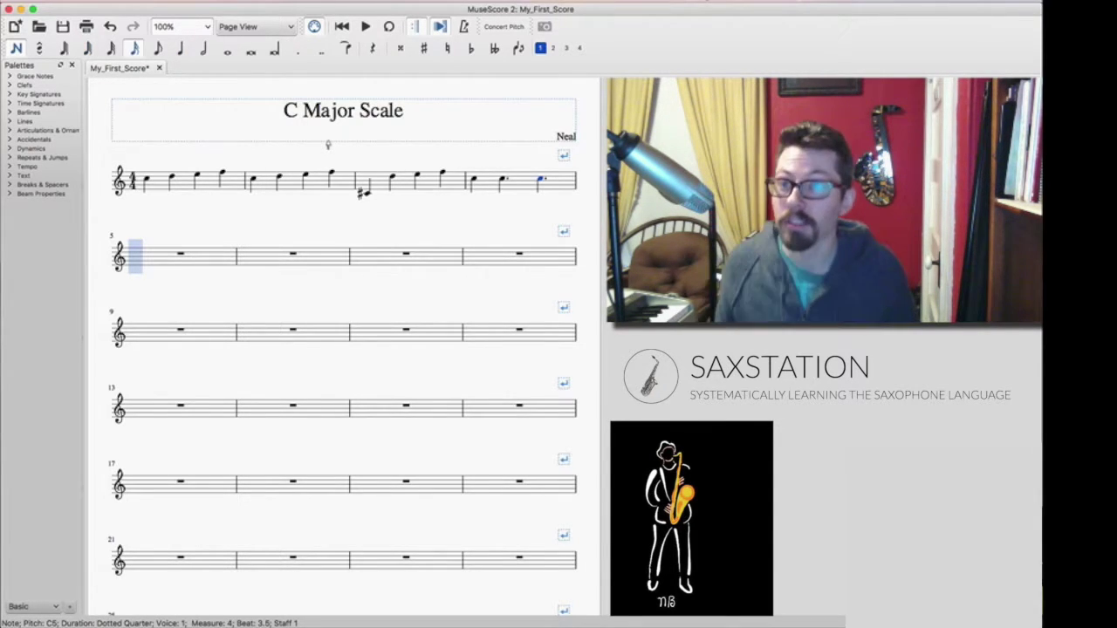
key(1)
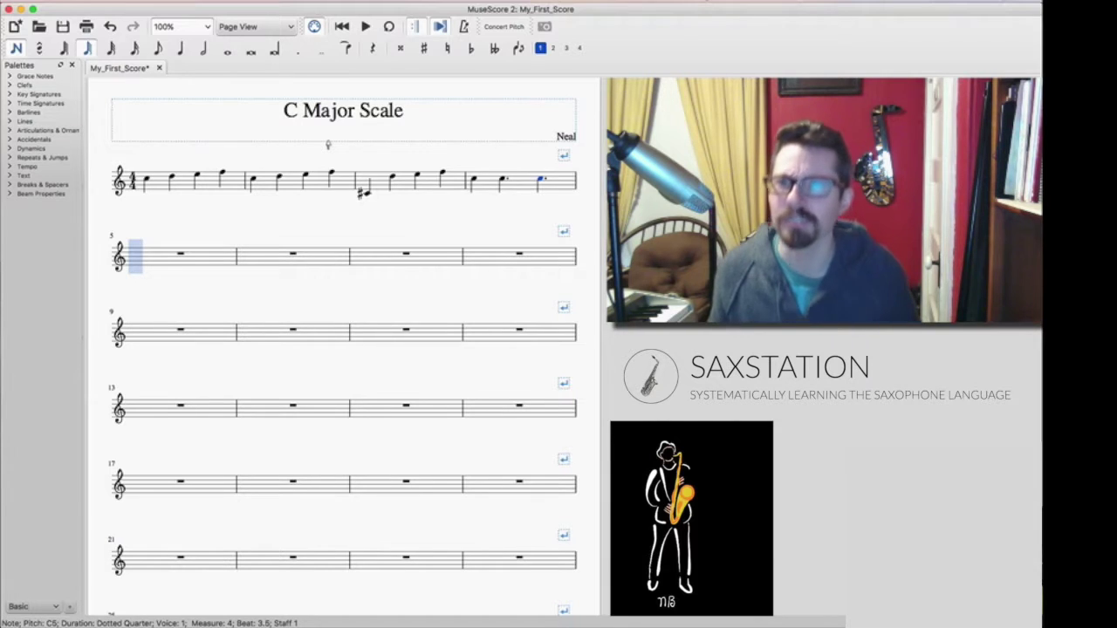
key(3)
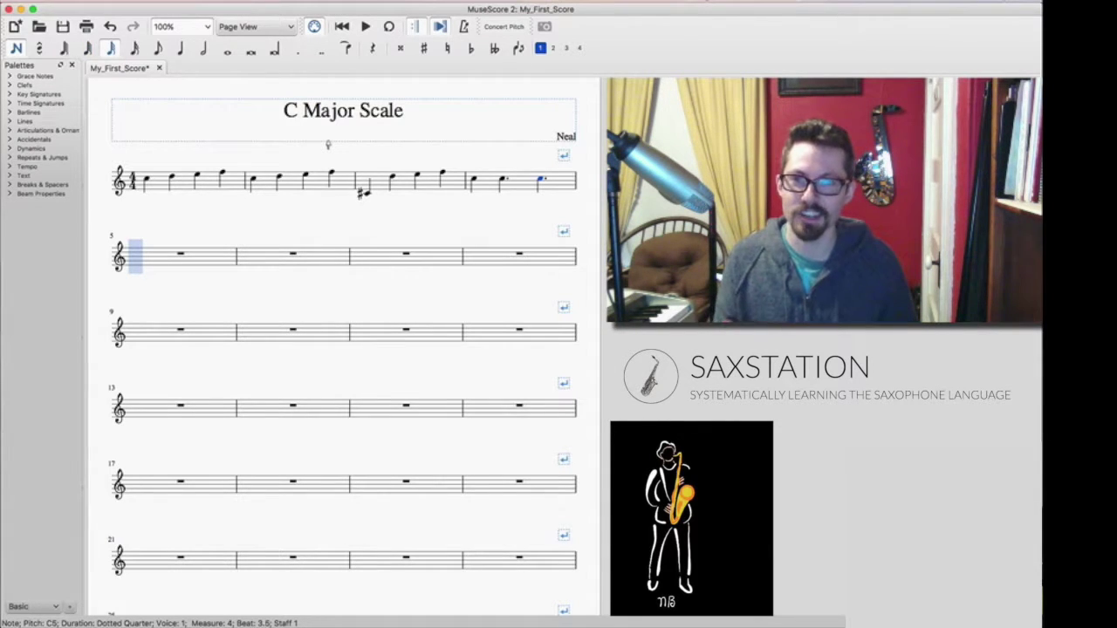
key(3)
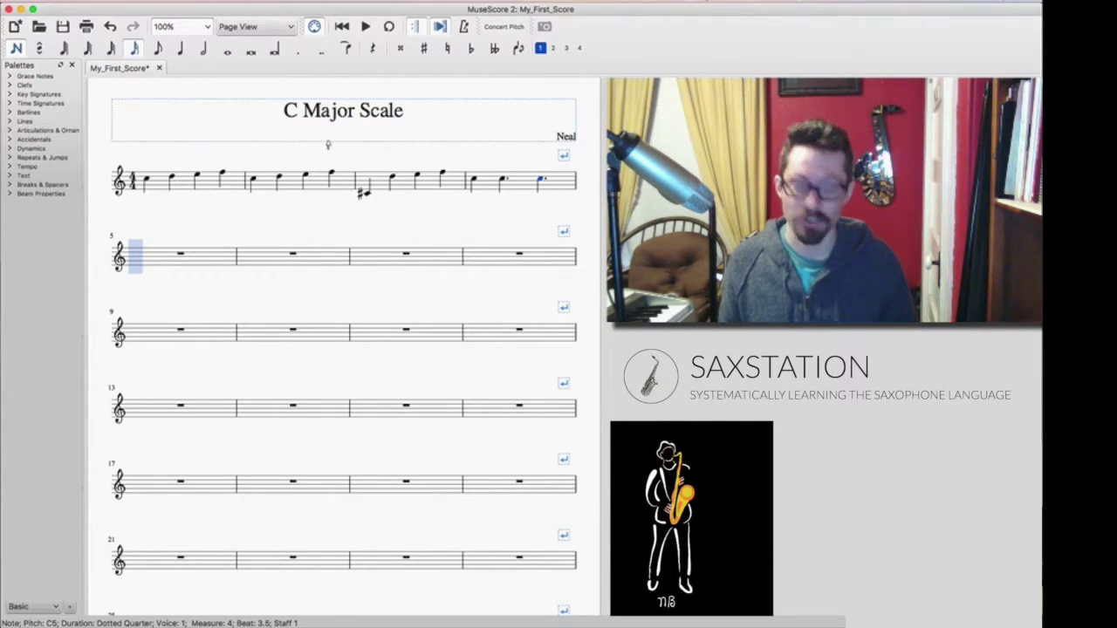
key(4)
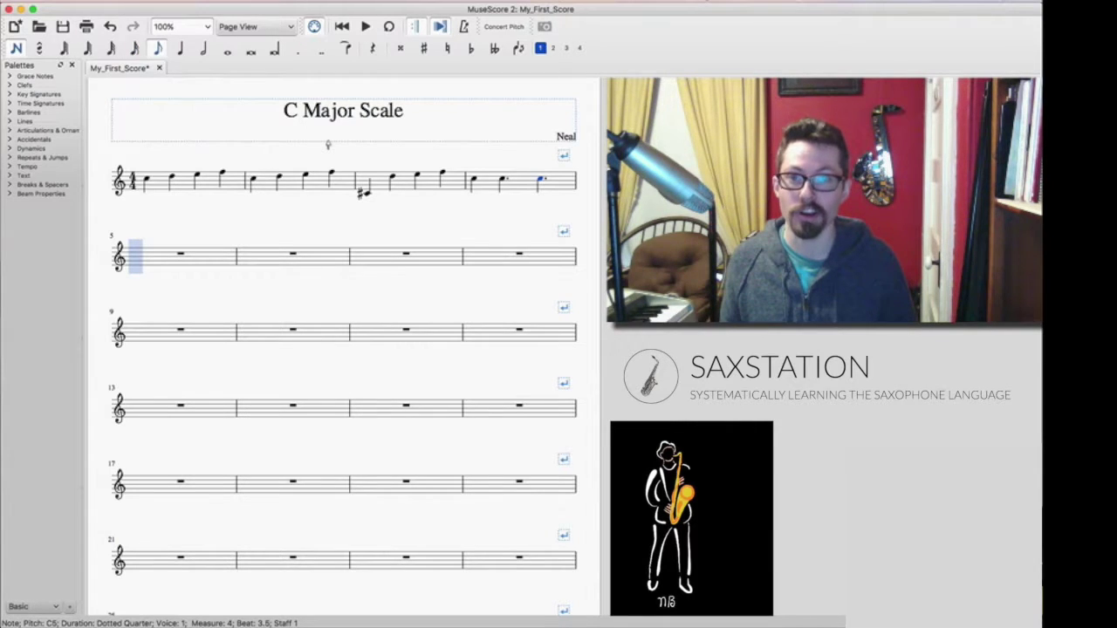
key(5)
key(6)
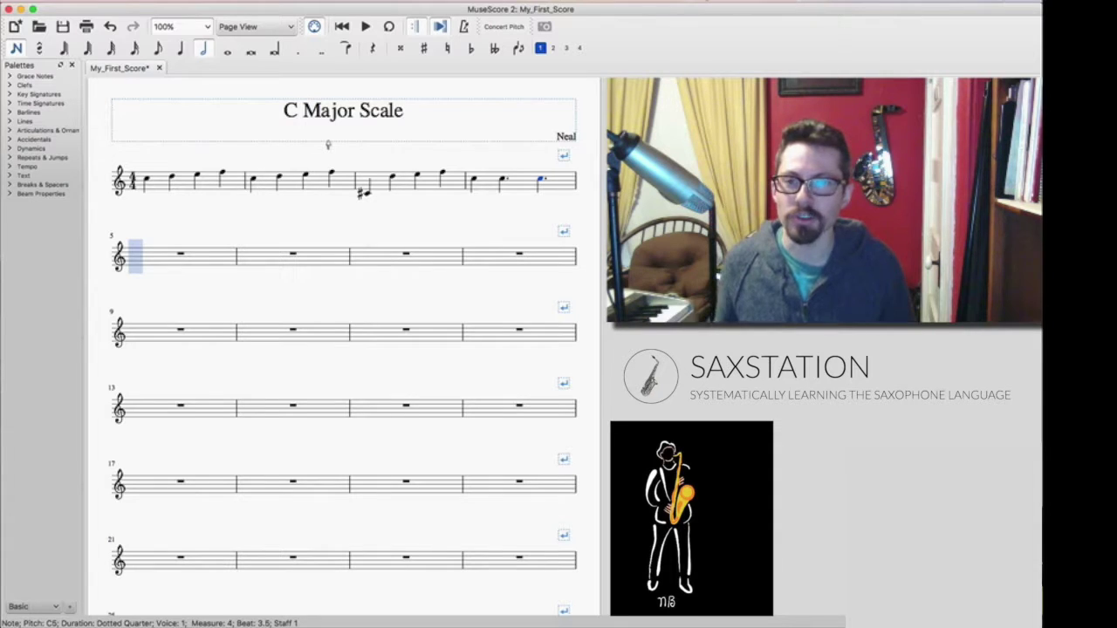
key(7)
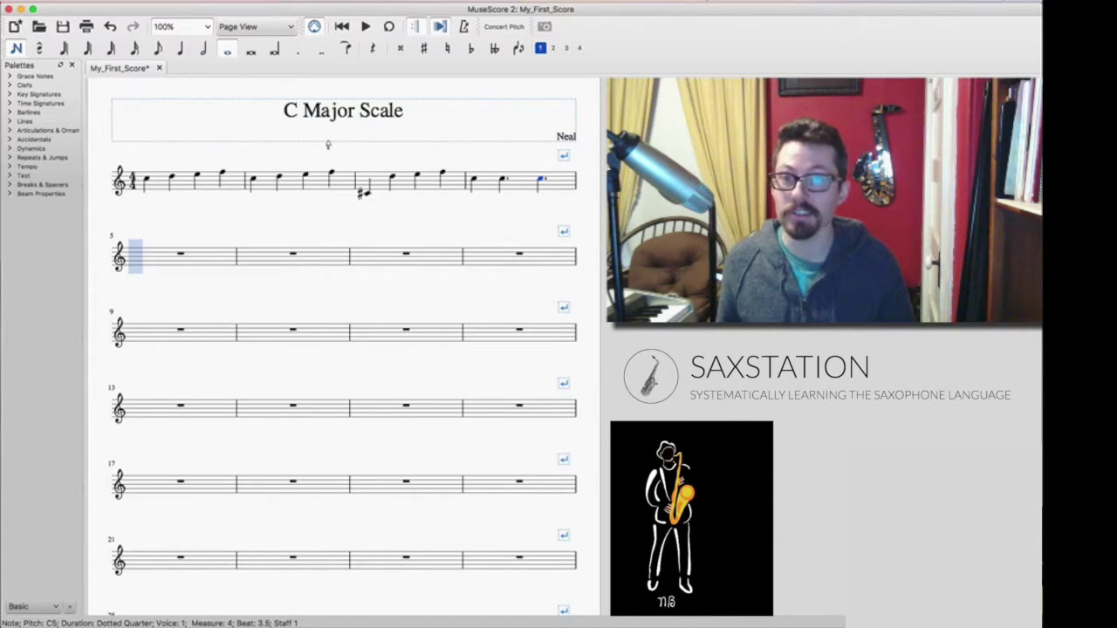
key(8)
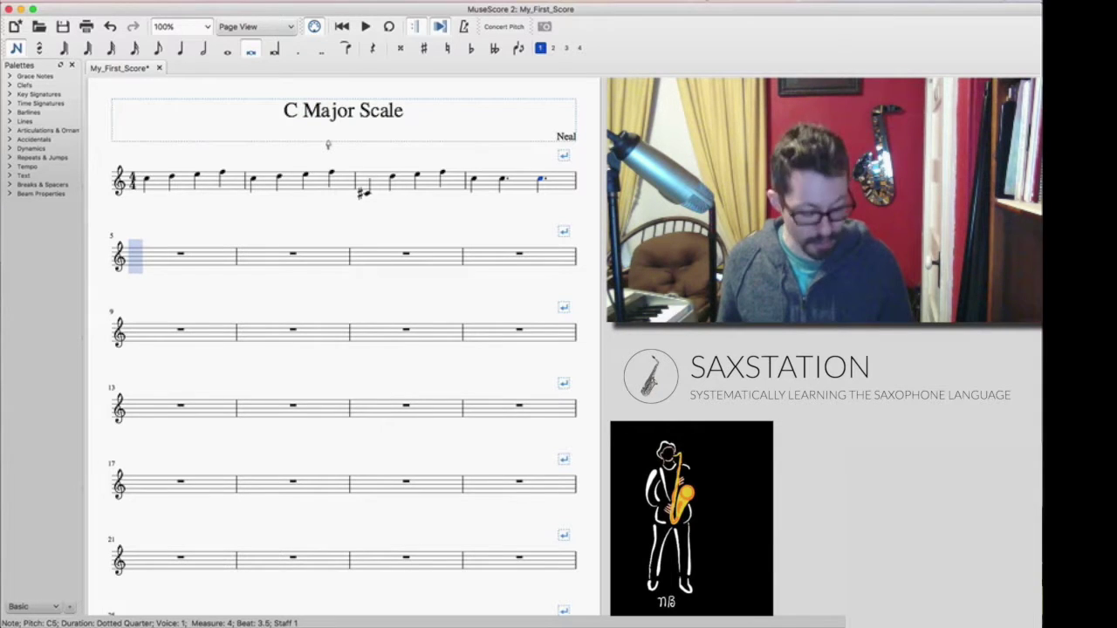
key(9)
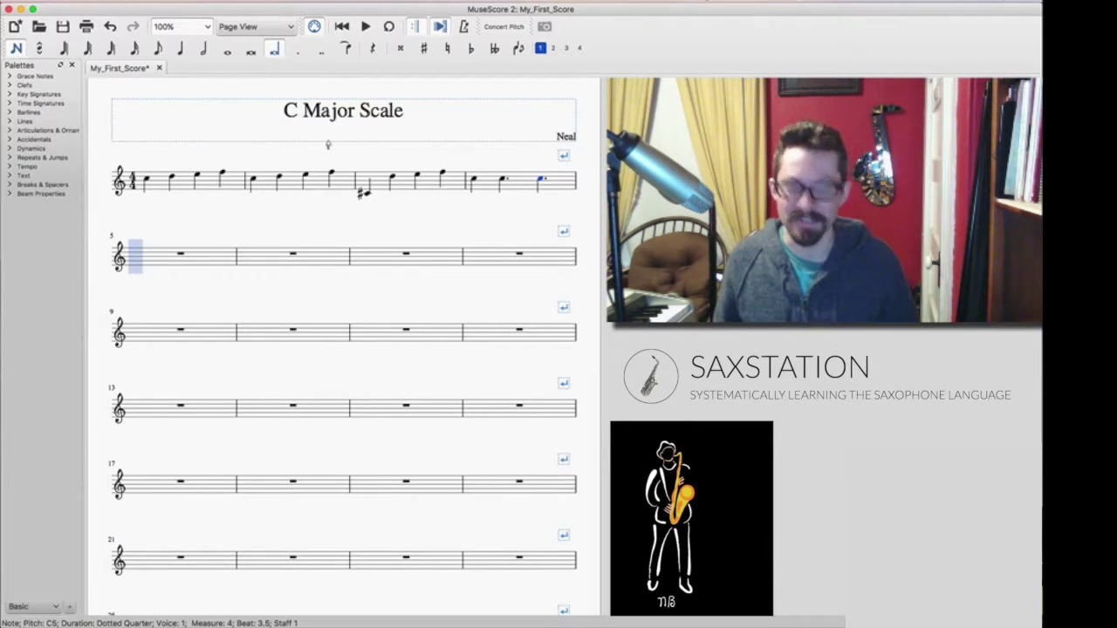
Fill measures 5 to 8 with half rests
key(4)
key(5)
key(6)
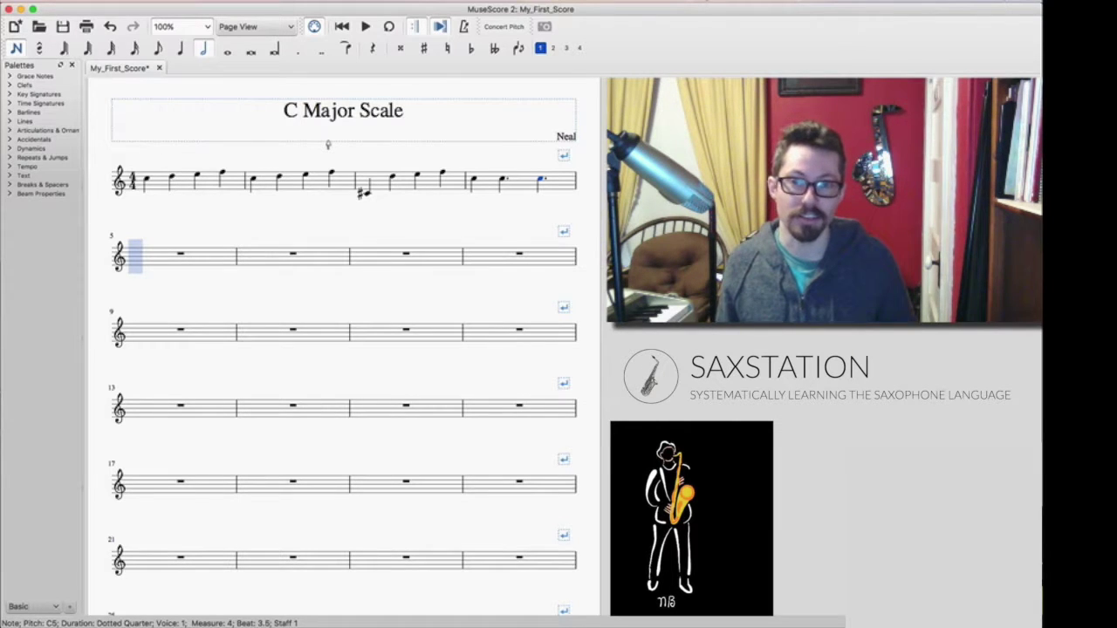
key(0)
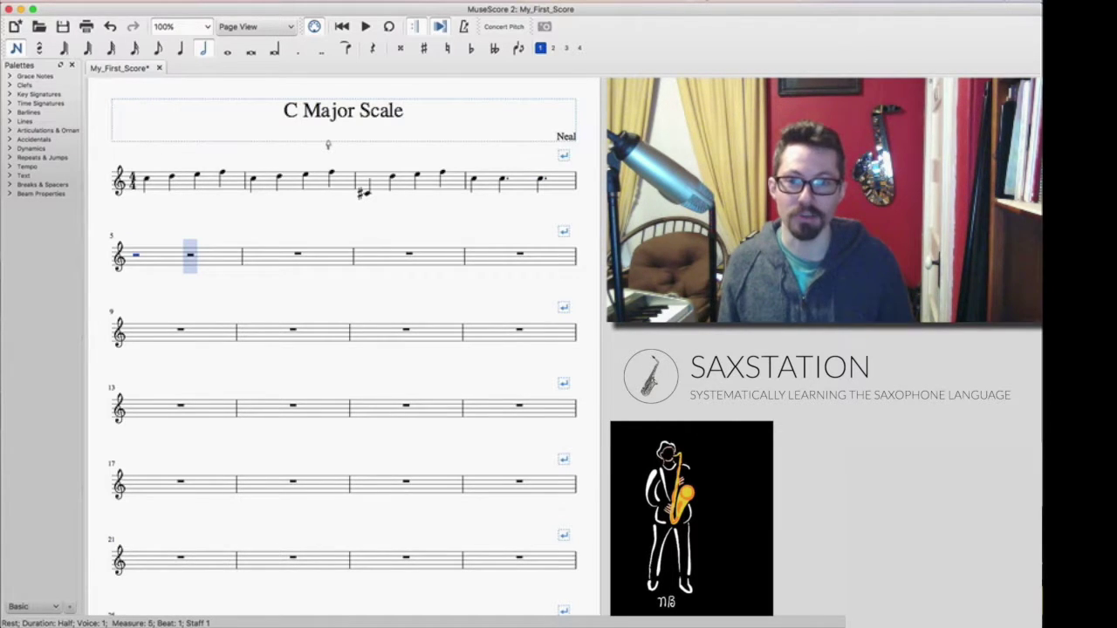
key(0)
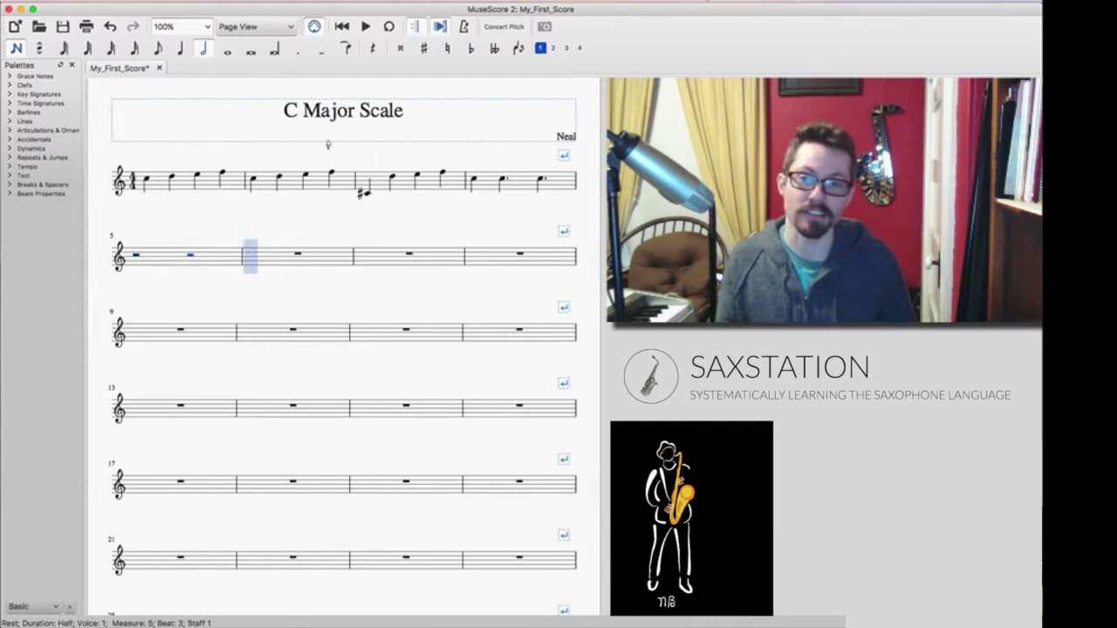
key(0)
key(0)
key(0)
key(0)
key(0)
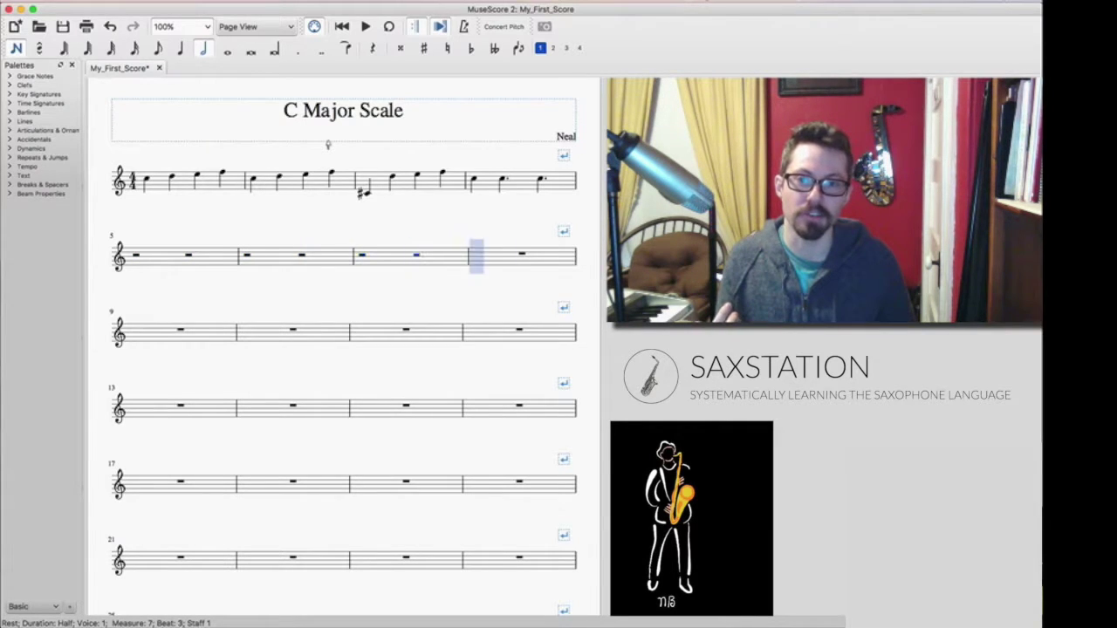
key(0)
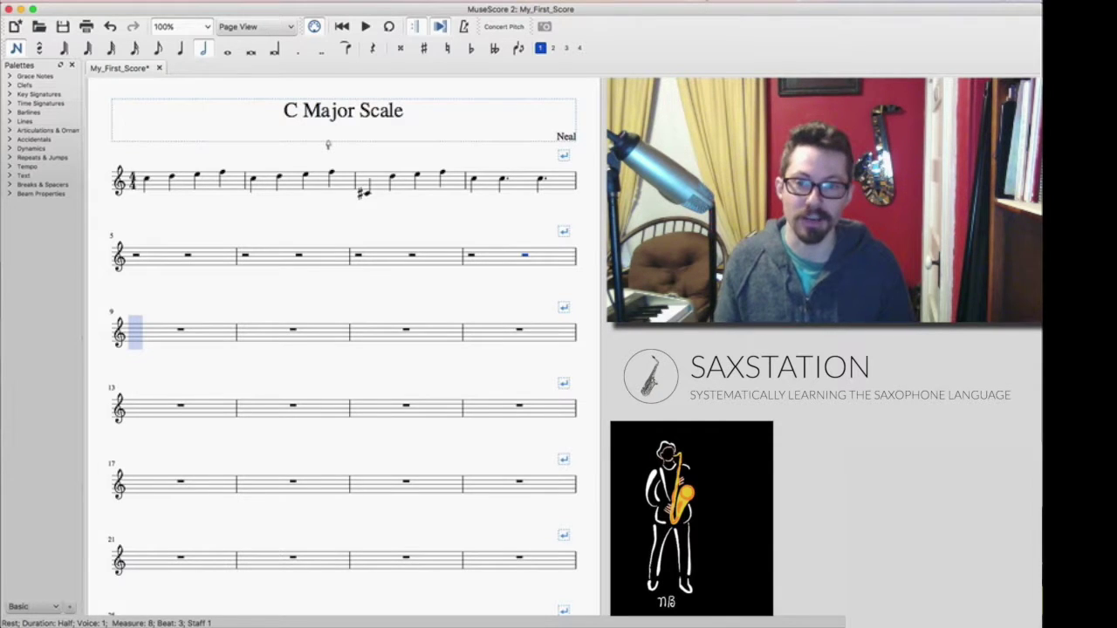
Return the entry position to the start of measure 5 and fill measures 5 to 8 with quarter rests
key(Left)
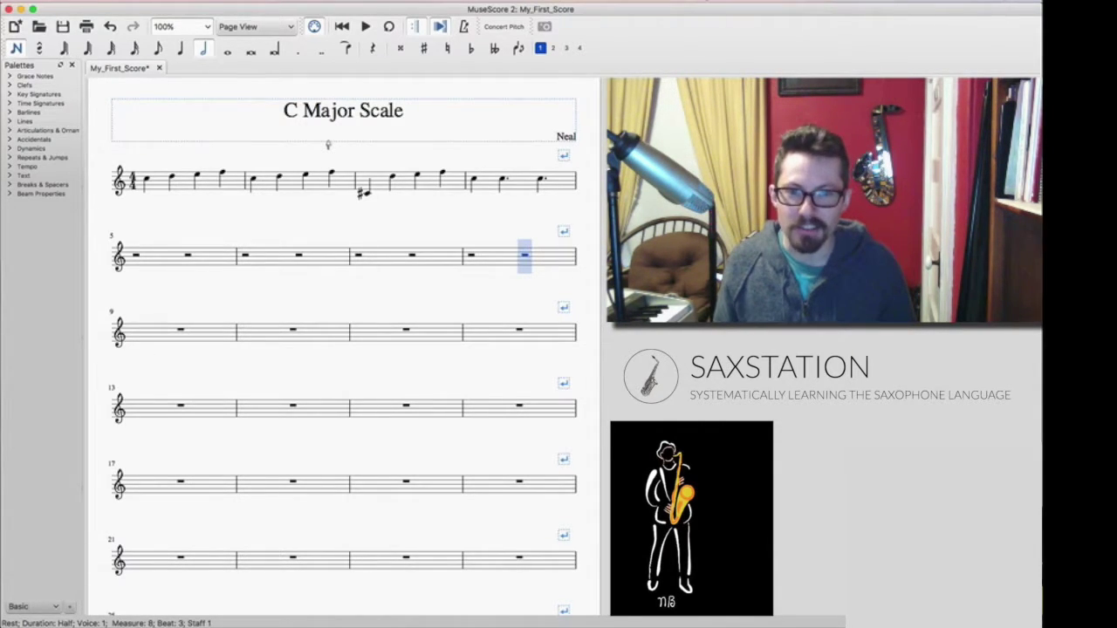
key(Left)
key(Left)
key(Left)
key(Left)
key(Left)
key(Left)
key(Left)
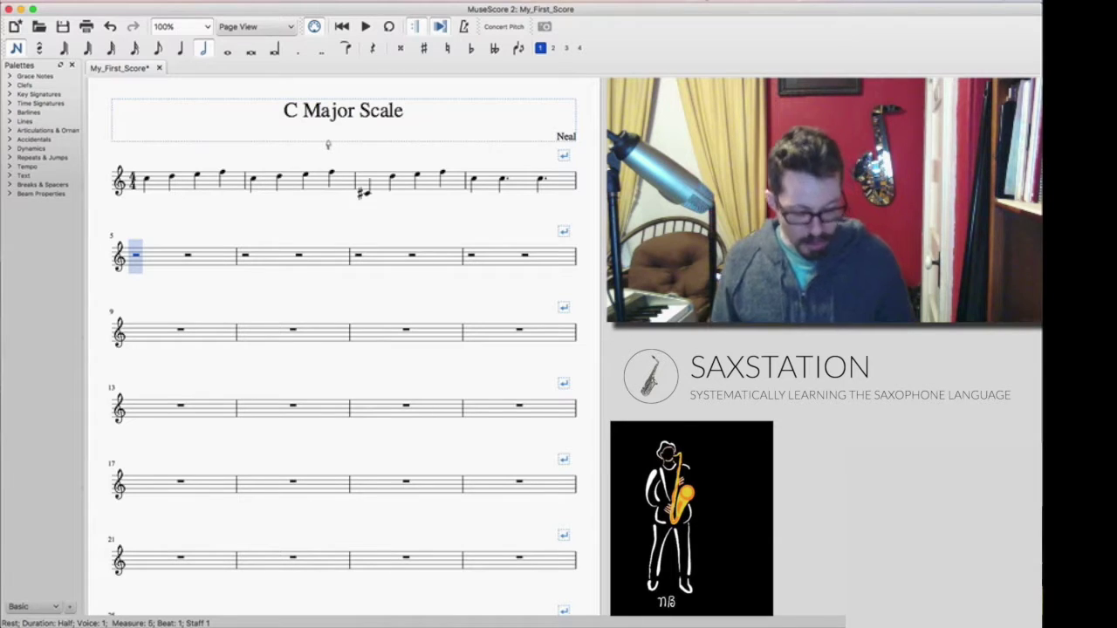
key(3)
key(5)
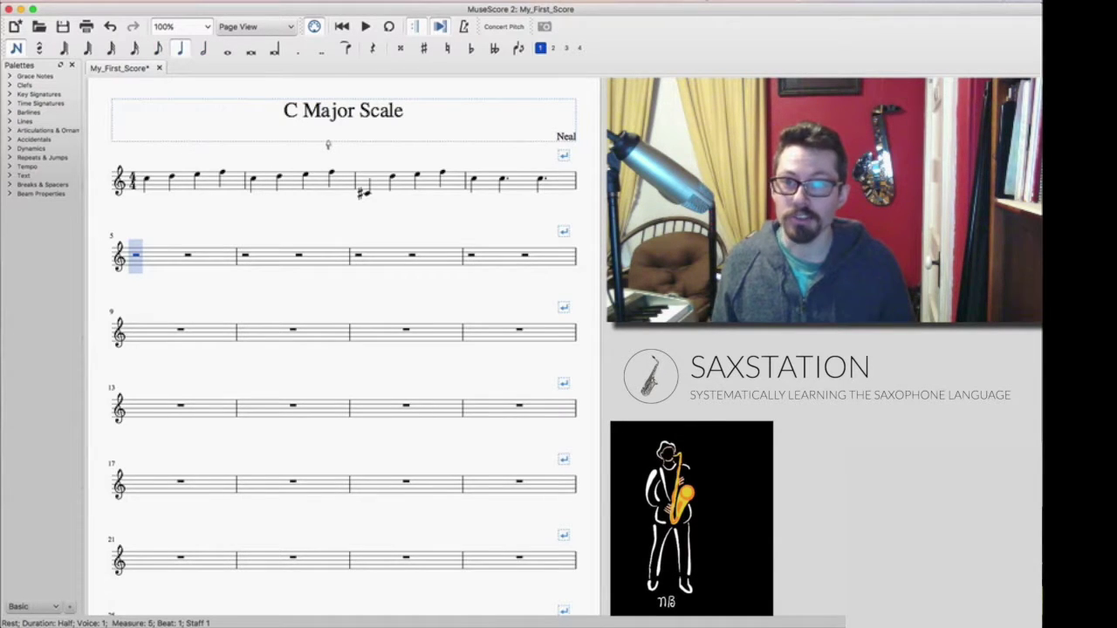
key(0)
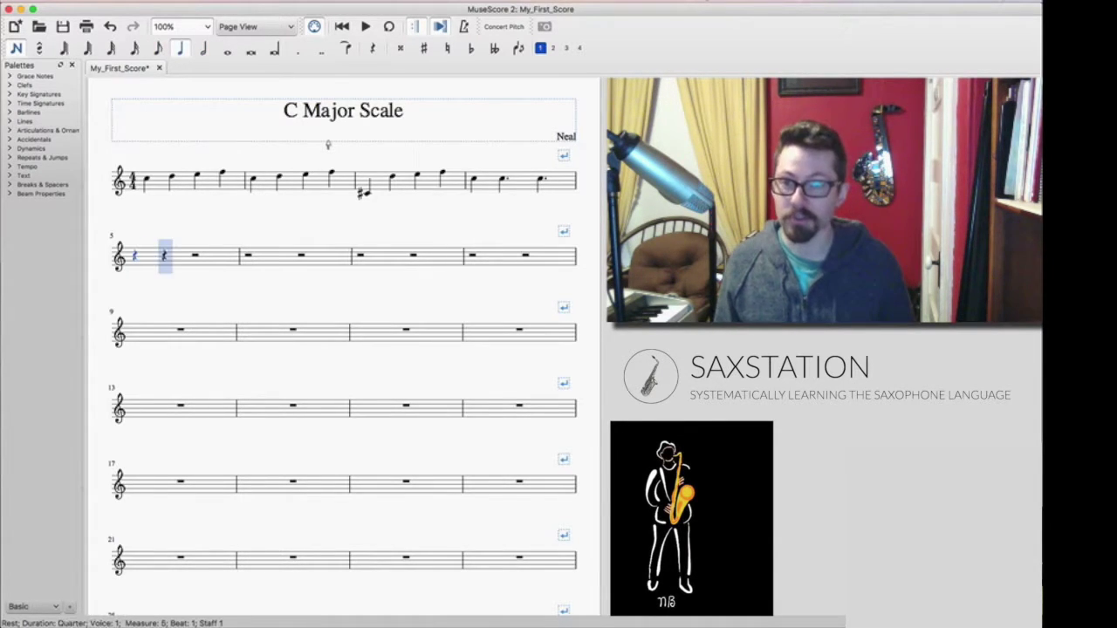
key(0)
key(0)
key(0)
key(0)
key(0)
key(0)
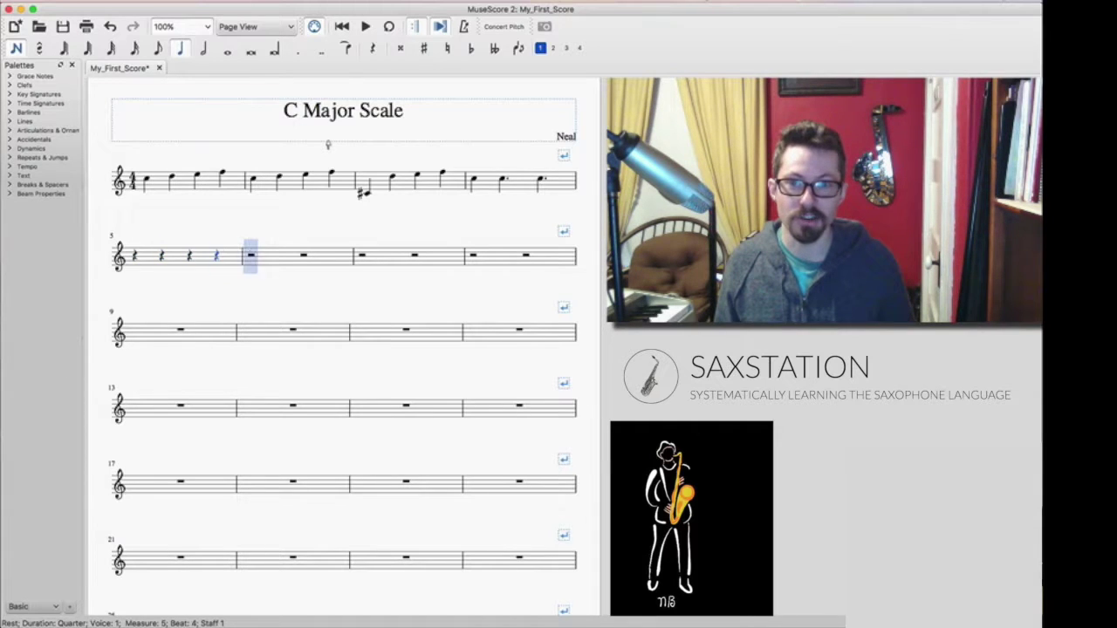
key(0)
key(0)
key(0)
key(0)
key(0)
key(0)
key(0)
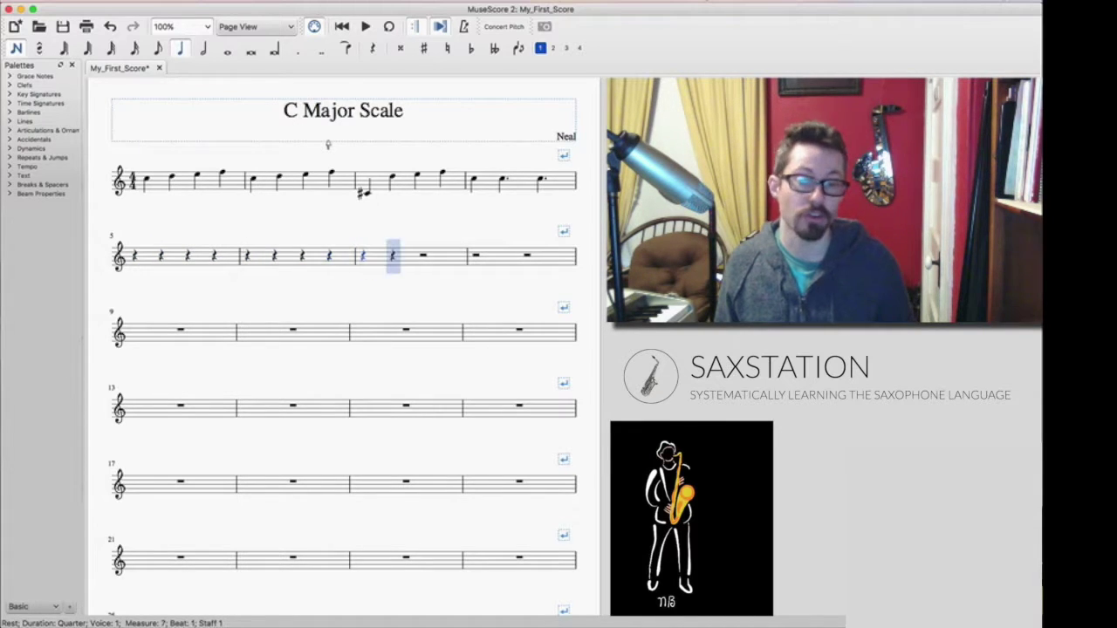
key(0)
key(0)
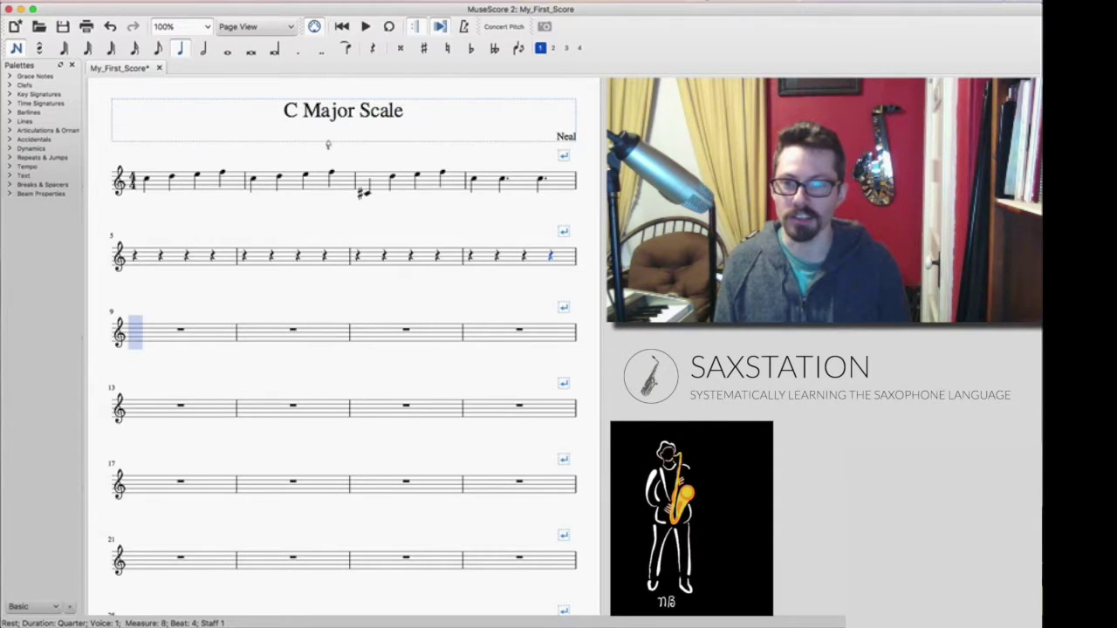
Enter the ascending scale C, D, E, F, G, A, B, C as eighth notes in measure 9
text(4)
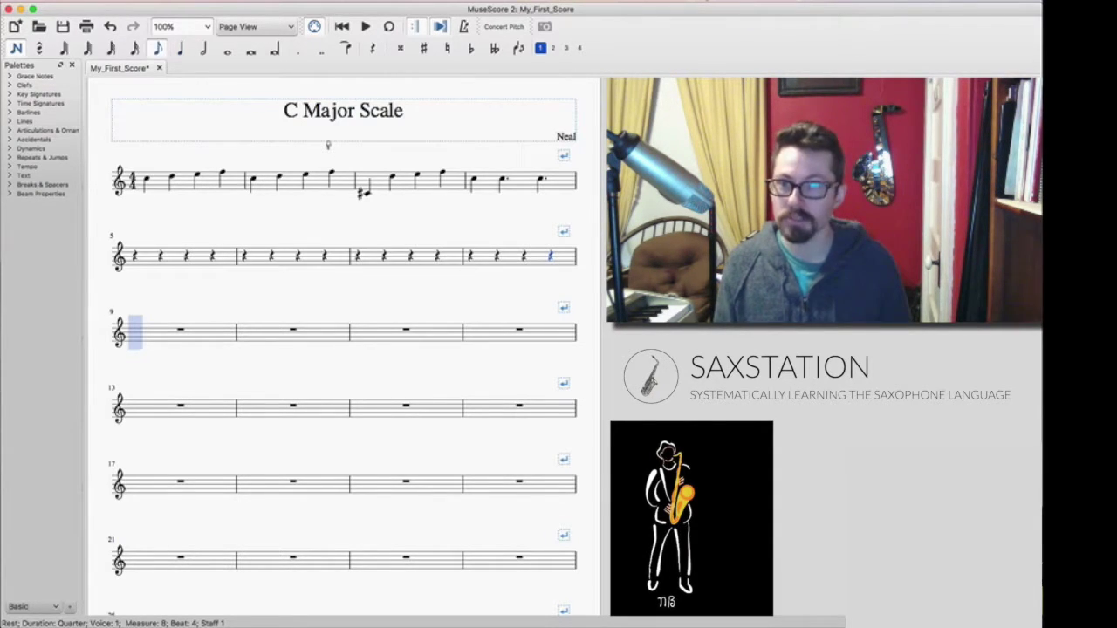
text(cdefg)
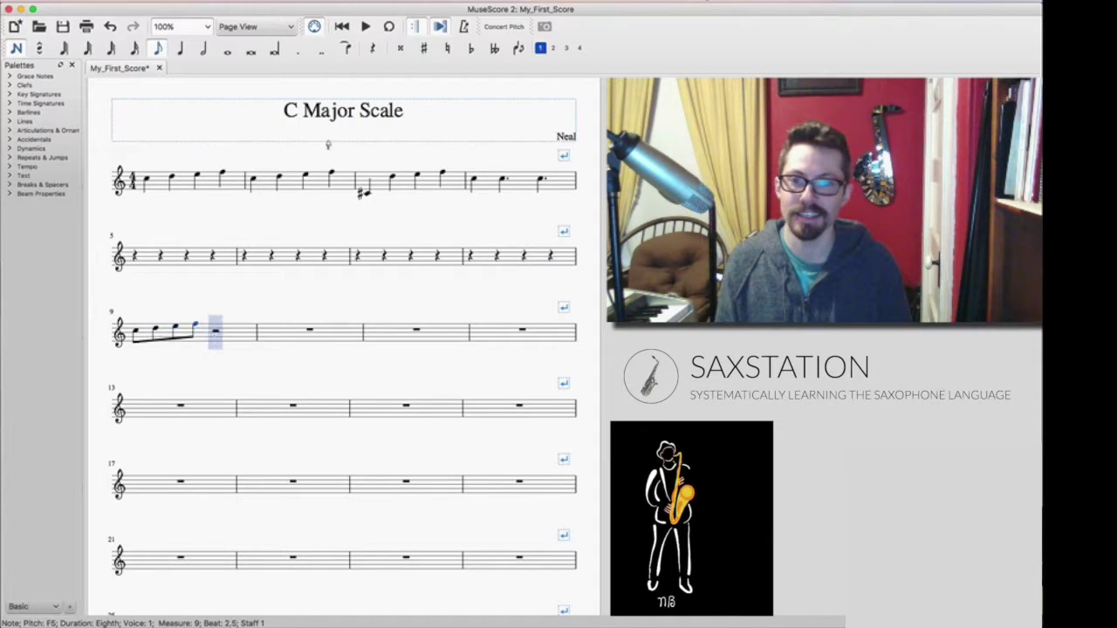
text(abc)
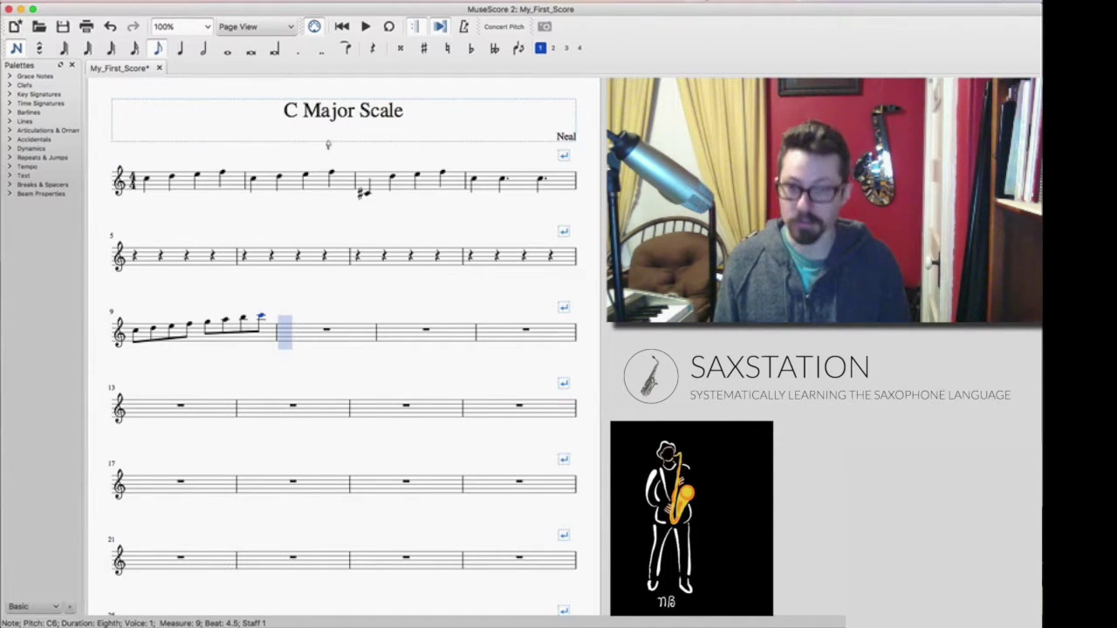
Enter the descending scale B, A, G, F, E, D, C as eighth notes in measure 10
text(bc)
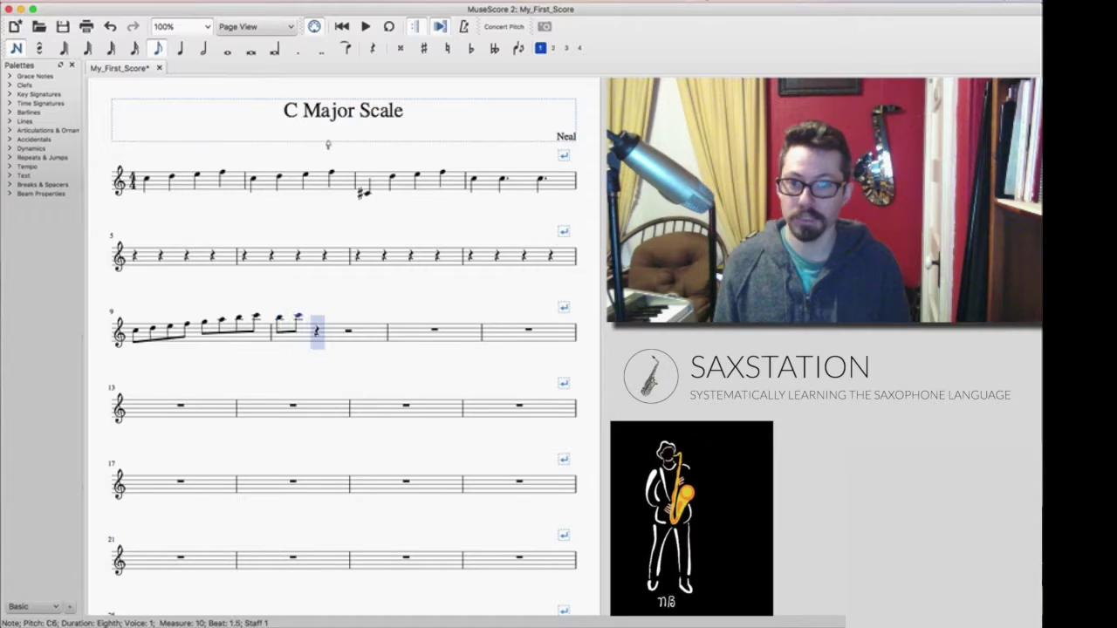
key(ctrl+z)
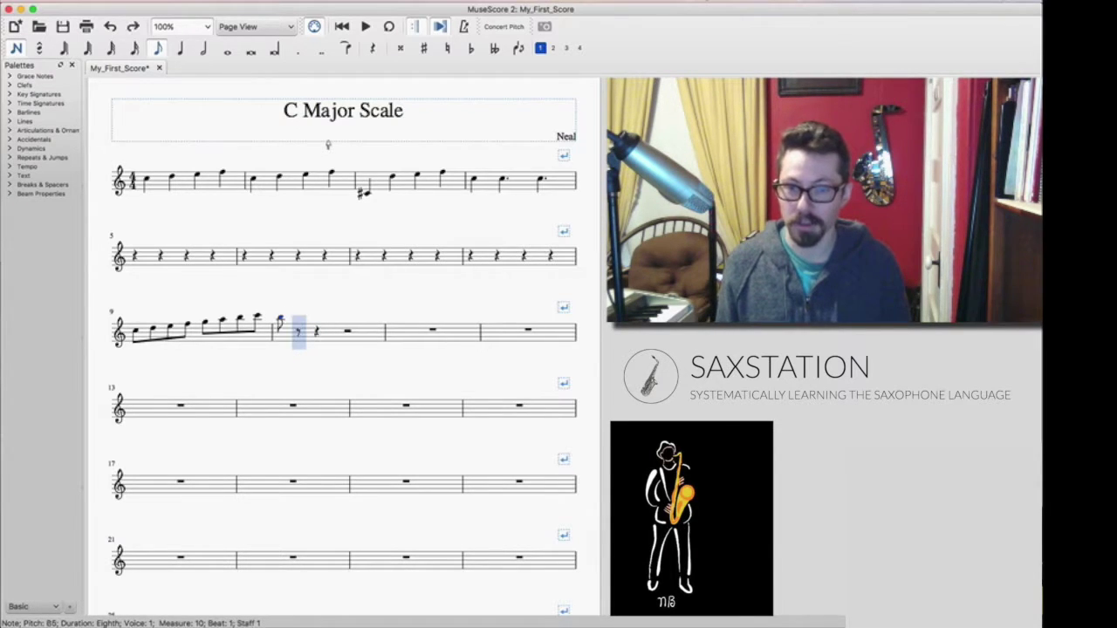
text(a)
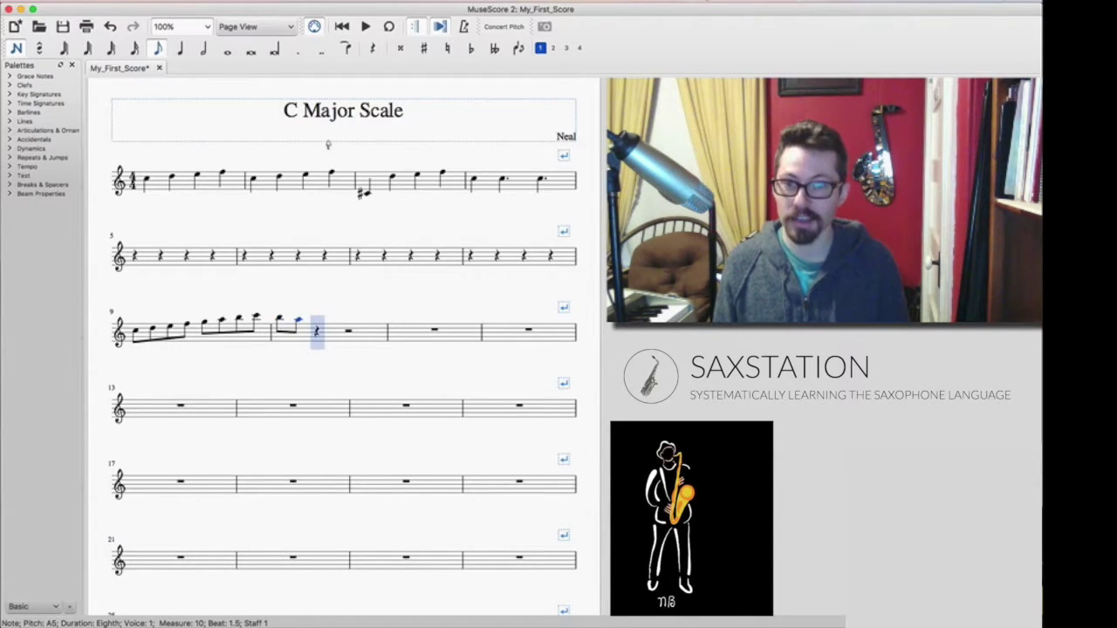
text(gfed)
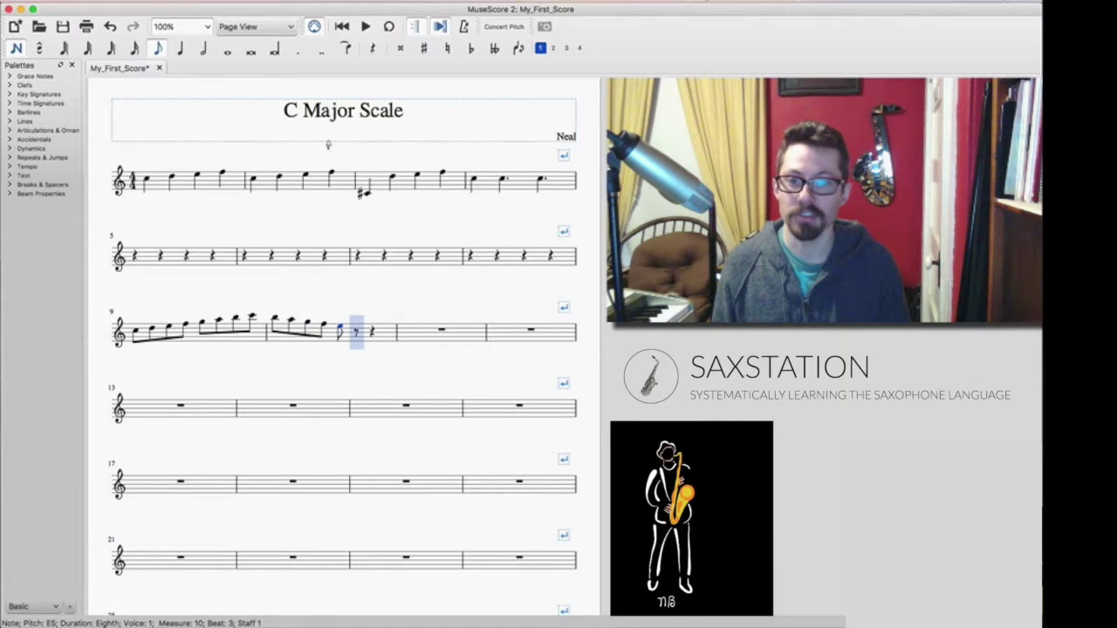
text(c)
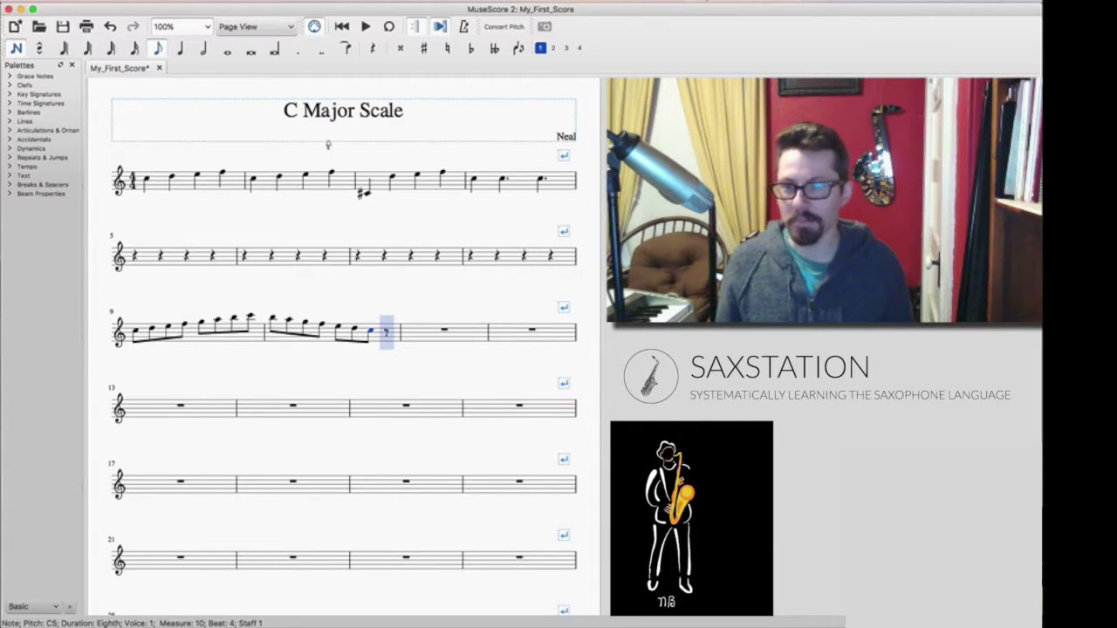
Return the entry position to the first note of measure 9 and play back the ascending and descending scale
key(Left)
key(Left)
key(Left)
key(Left)
key(Left)
key(Left)
key(Left)
key(Left)
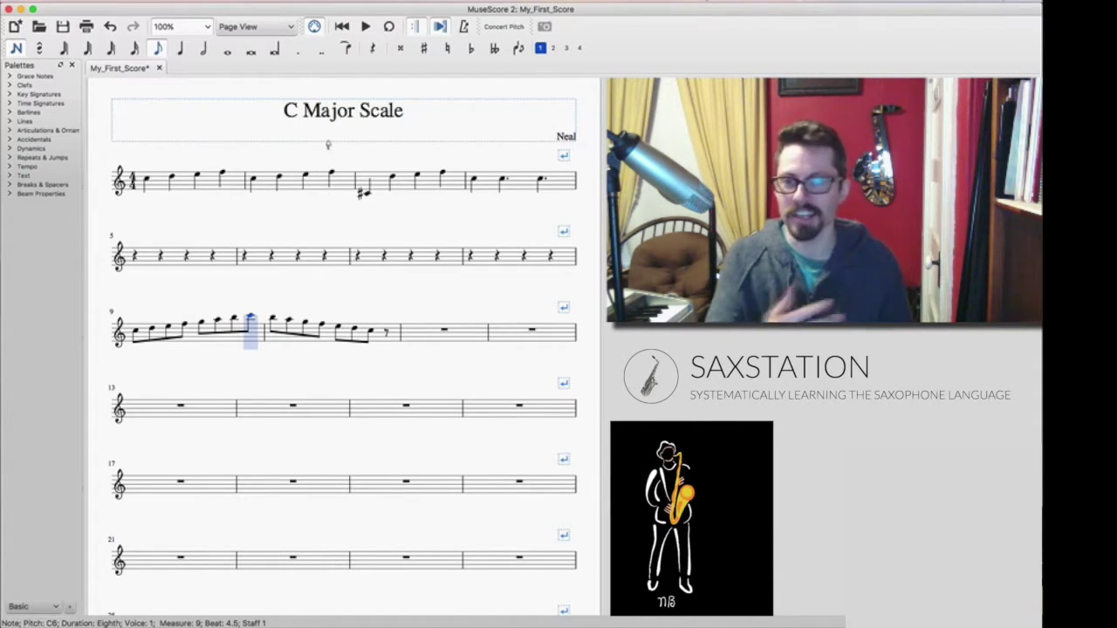
key(Left)
key(Left)
key(Left)
key(Left)
key(Left)
key(Left)
key(Left)
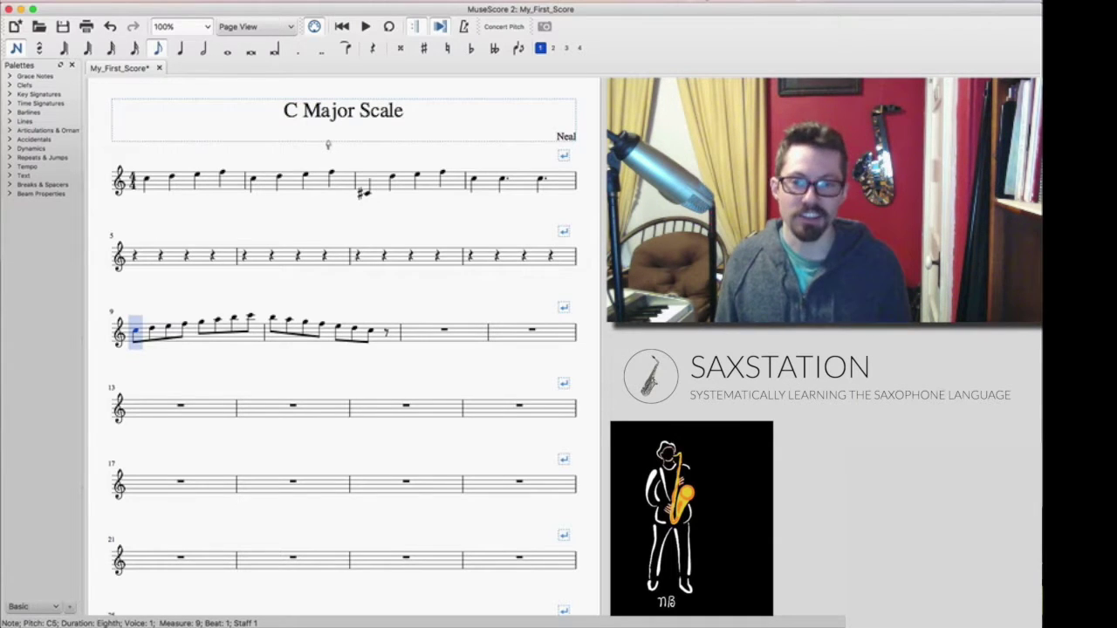
key(space)
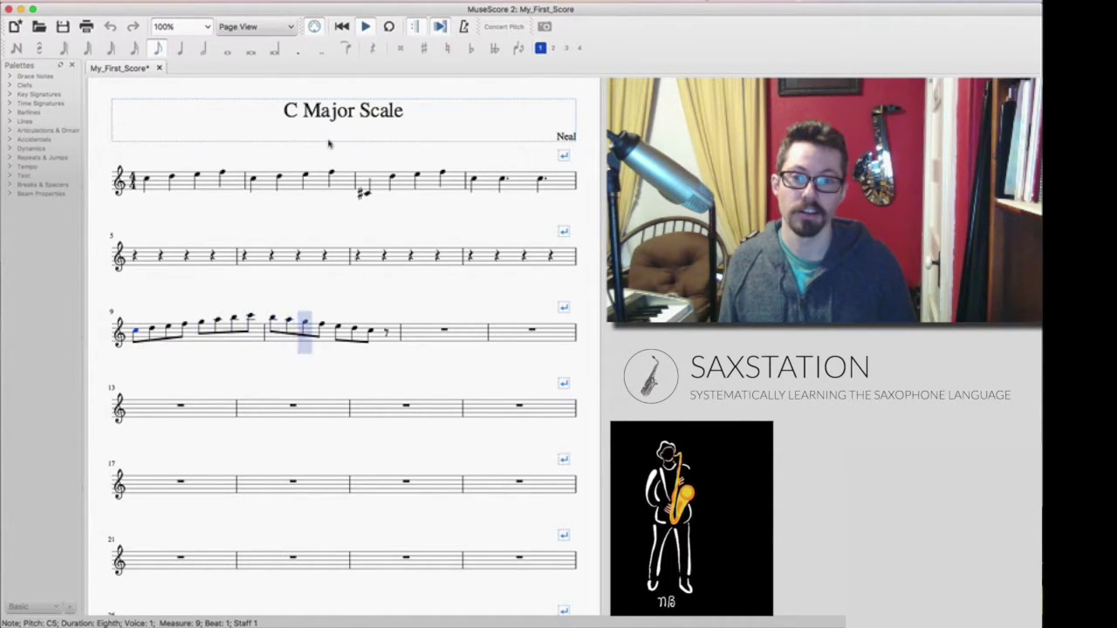
key(space)
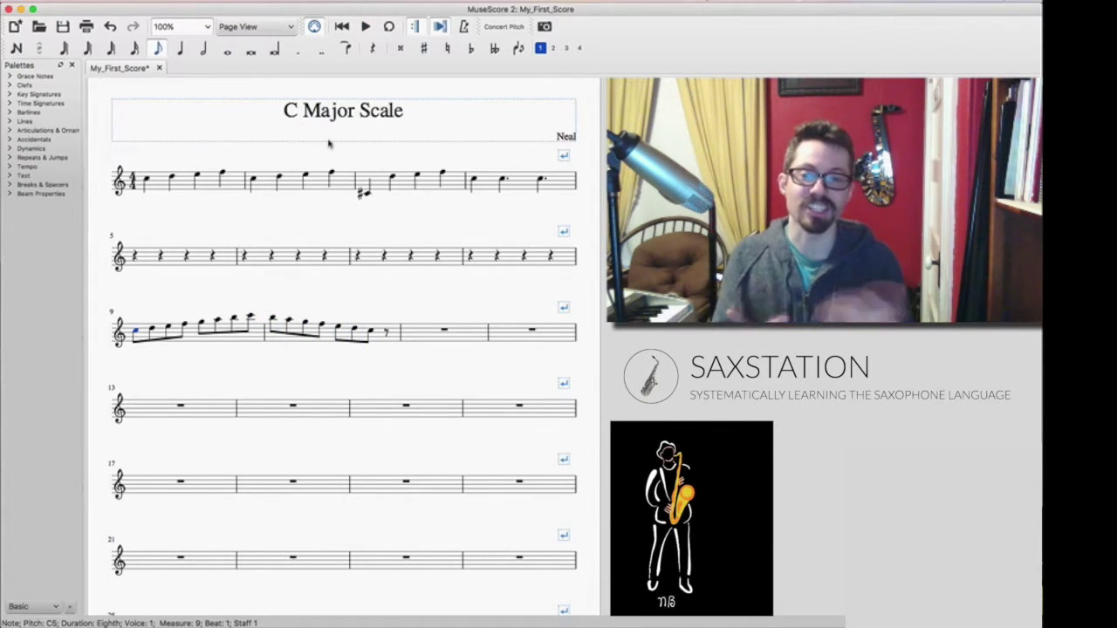
Play back the score from the first note of measure 1, stopping playback once the opening measures are heard
click(147, 181)
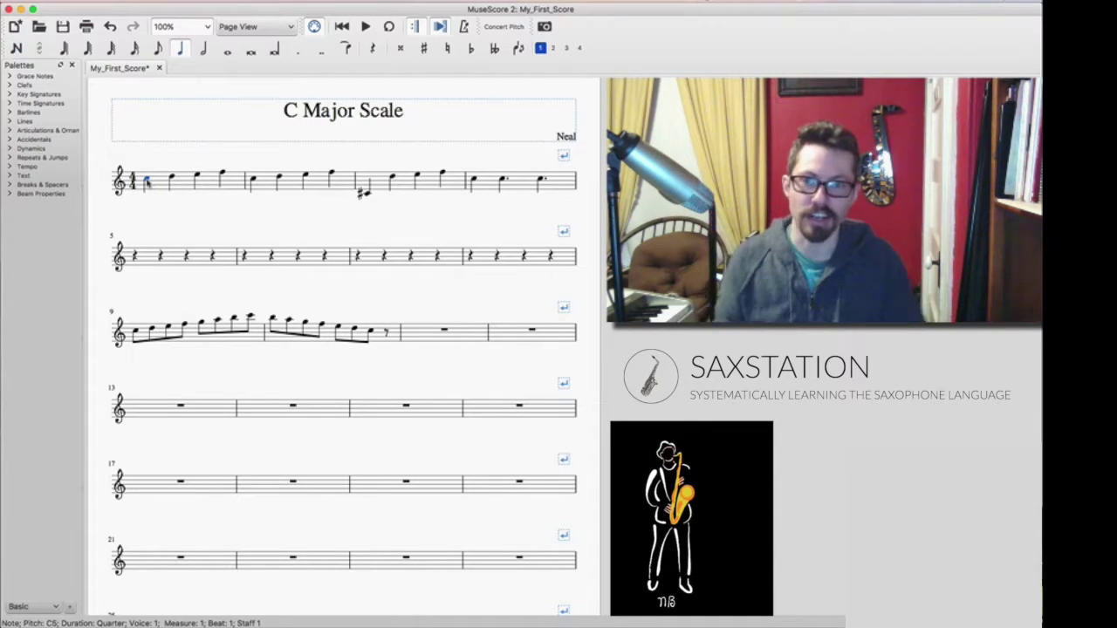
key(space)
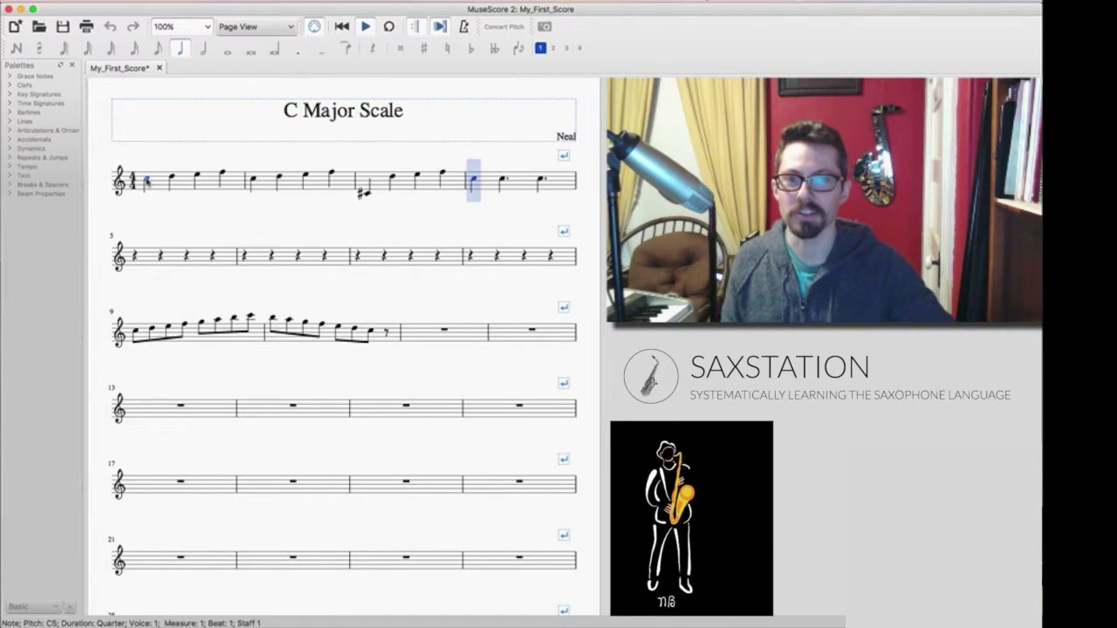
key(space)
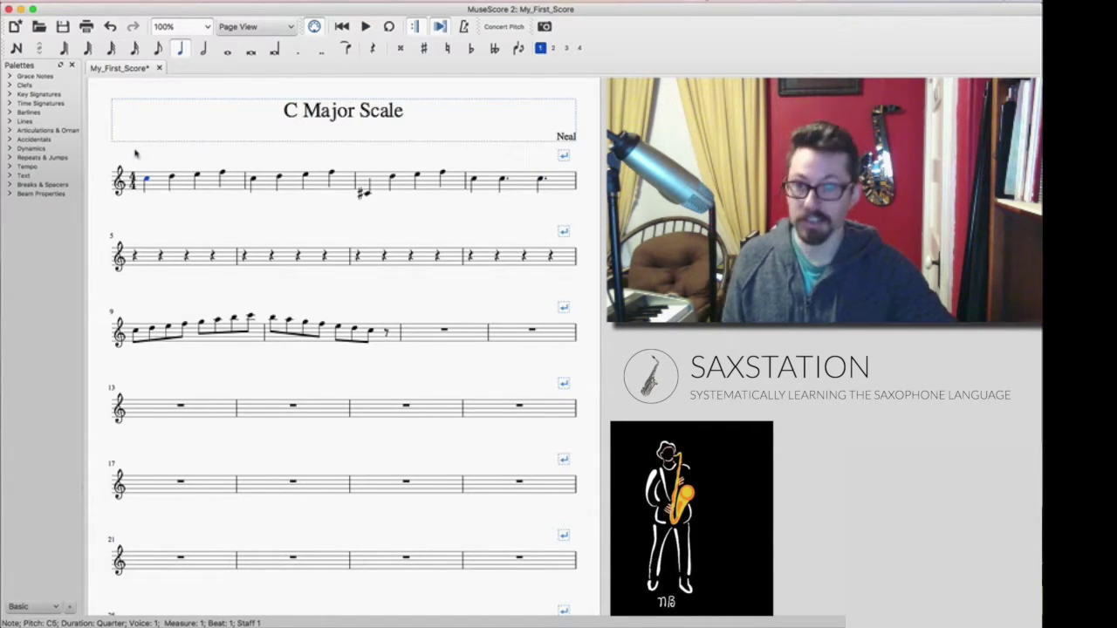
Select all the notes in measures 1 to 4, transpose them down one semitone and play them back
mouse_move(134, 152)
mouse_down()
mouse_move(453, 229)
mouse_move(571, 219)
mouse_up()
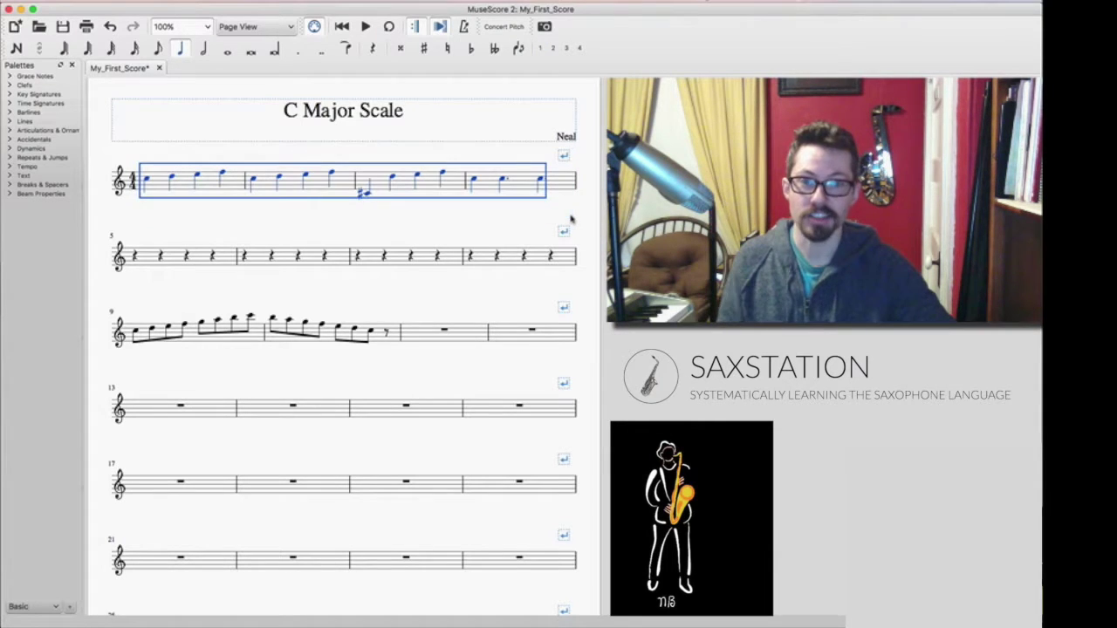
key(Down)
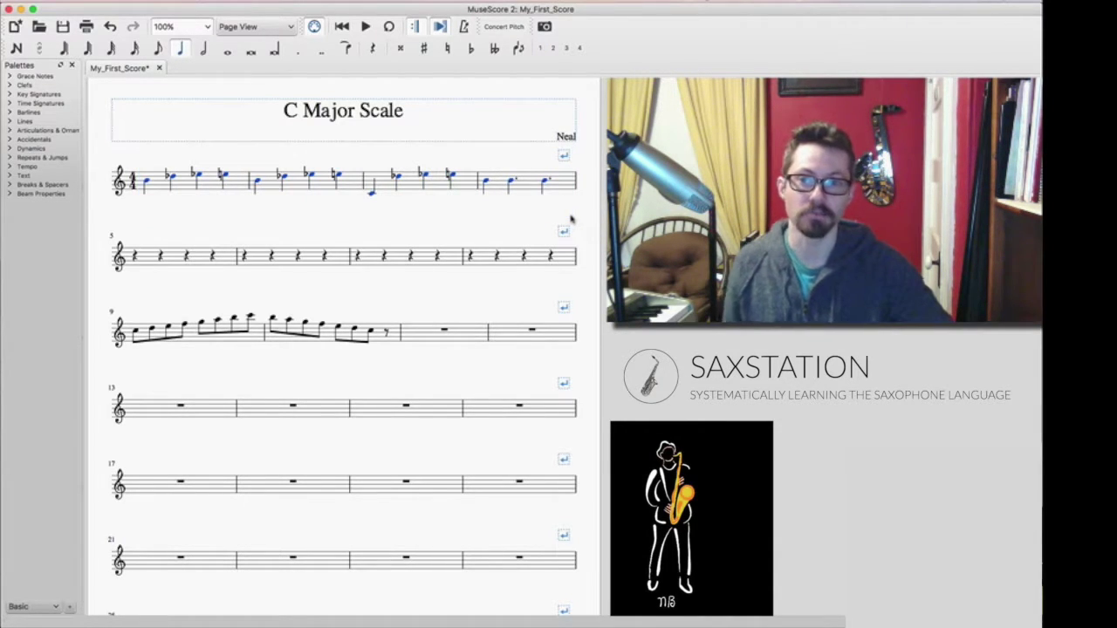
key(space)
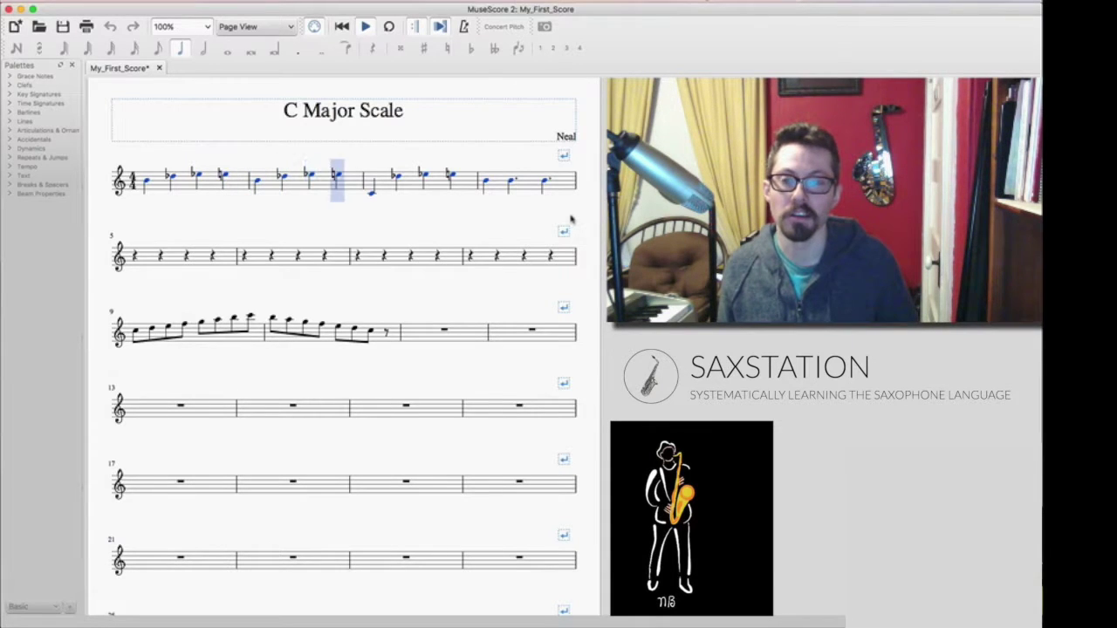
key(space)
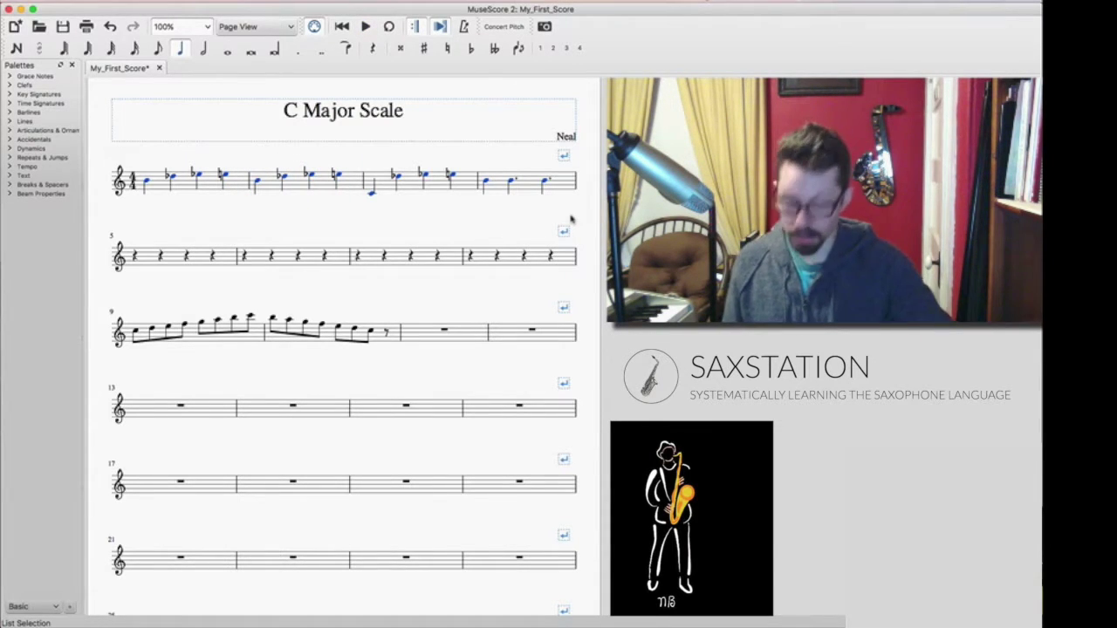
Raise the selected notes in measures 1 to 4 by semitones until the first note is G sharp, and play them back
key(Up)
key(Up)
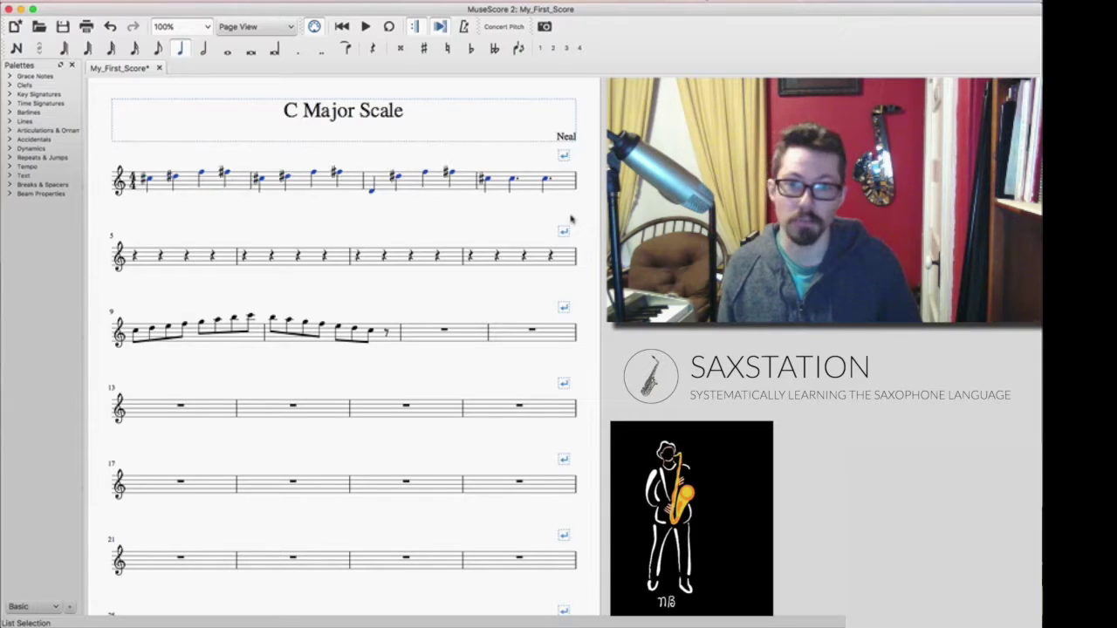
key(Up)
key(Up)
key(Up)
key(Up)
key(Up)
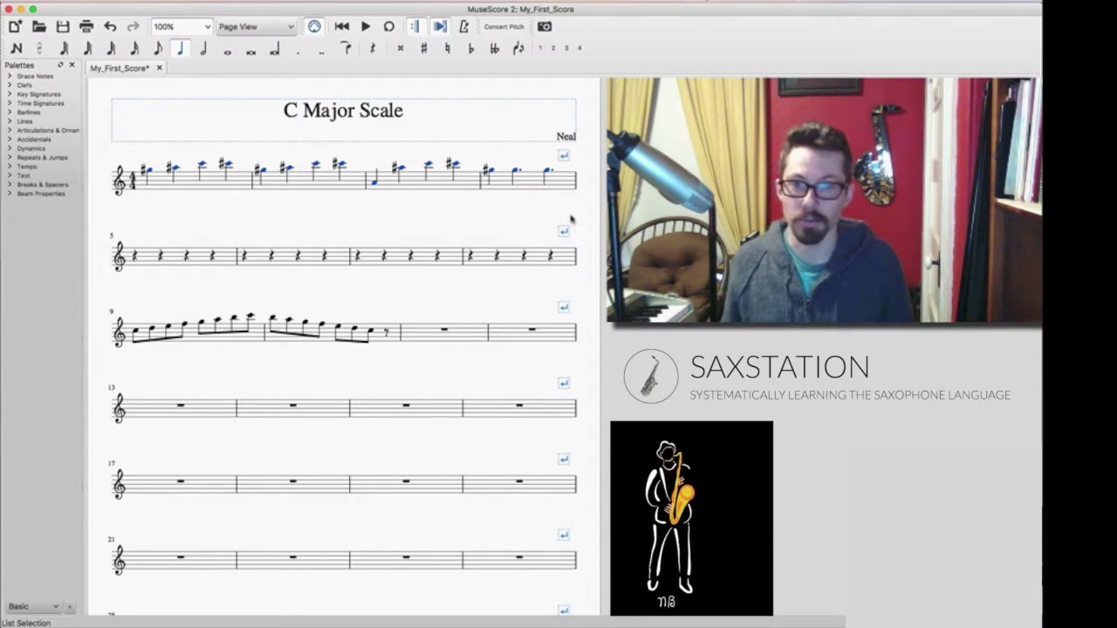
key(space)
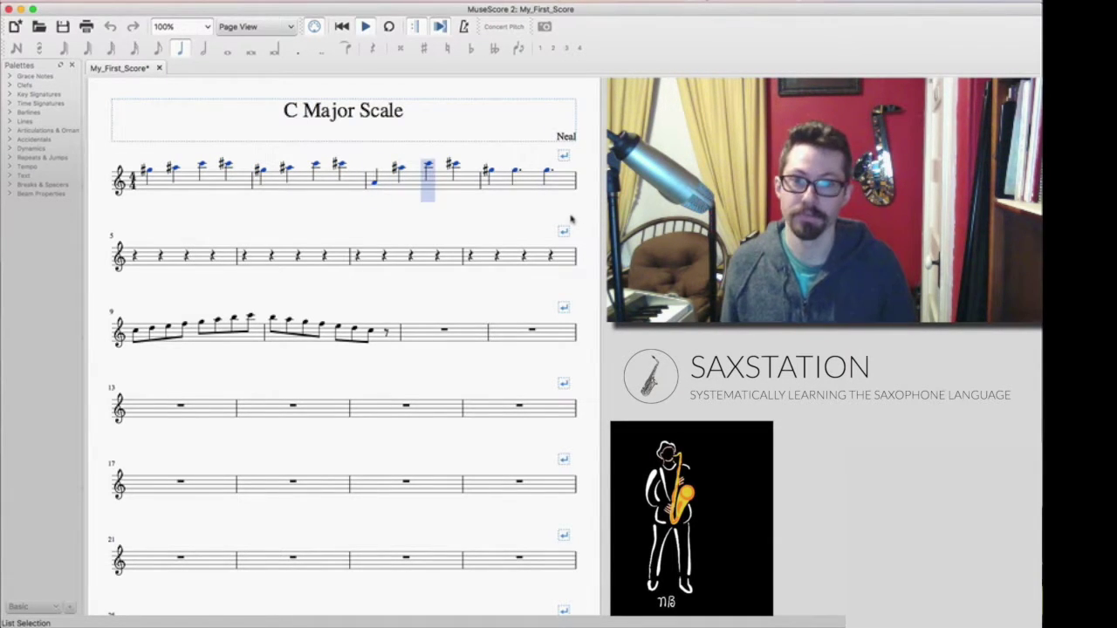
key(space)
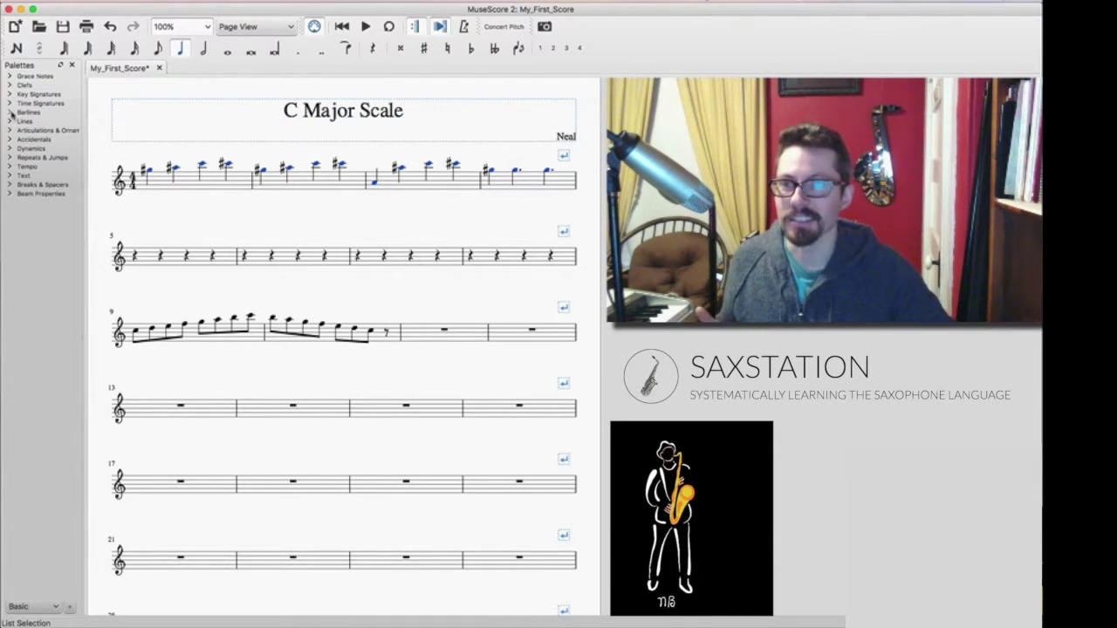
Look through the available barlines, time signatures, key signatures, clefs, dynamics and text elements
click(11, 113)
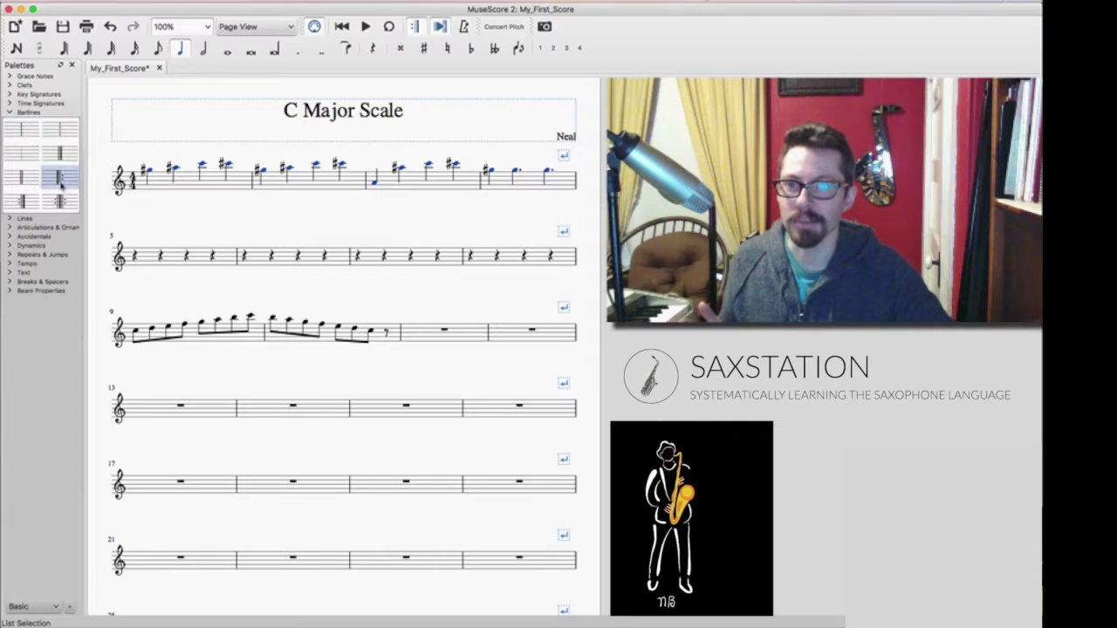
click(11, 112)
click(8, 103)
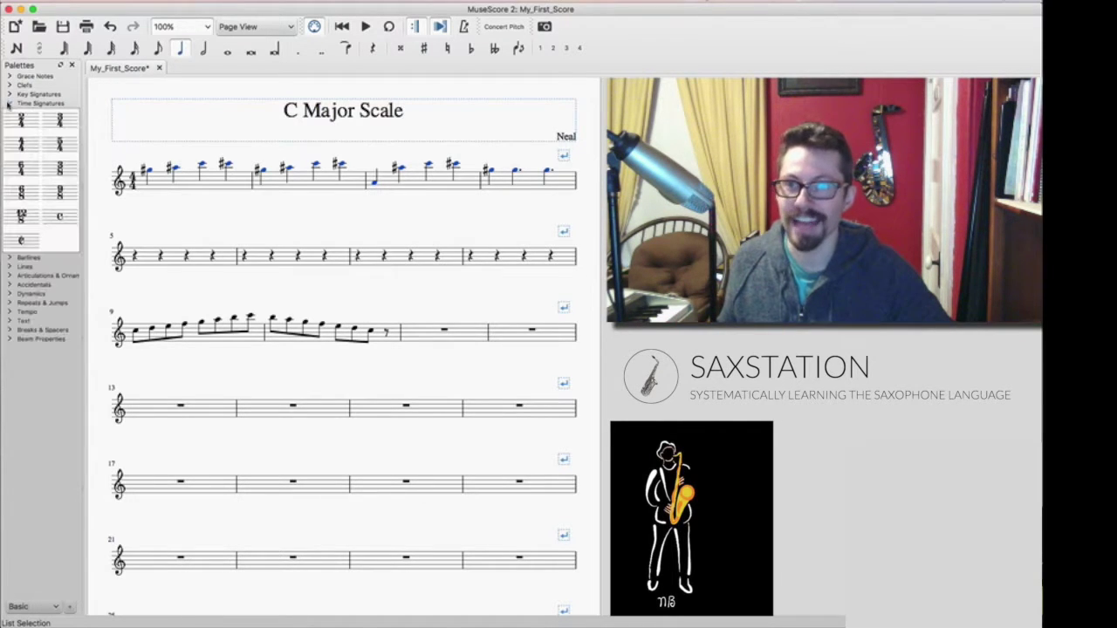
click(10, 105)
click(12, 94)
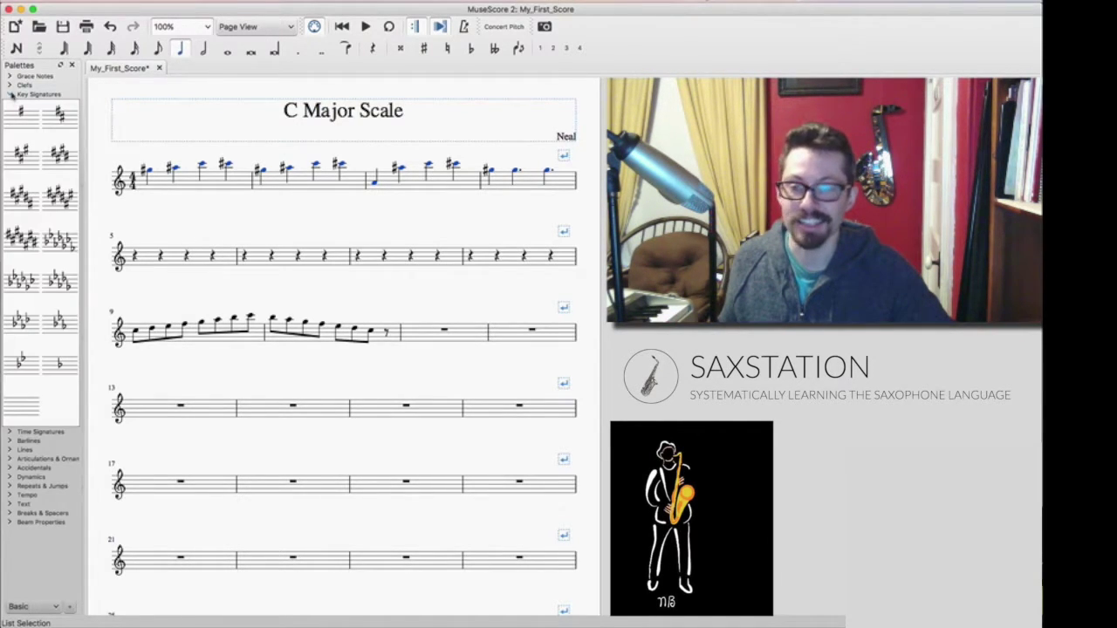
click(11, 94)
click(10, 84)
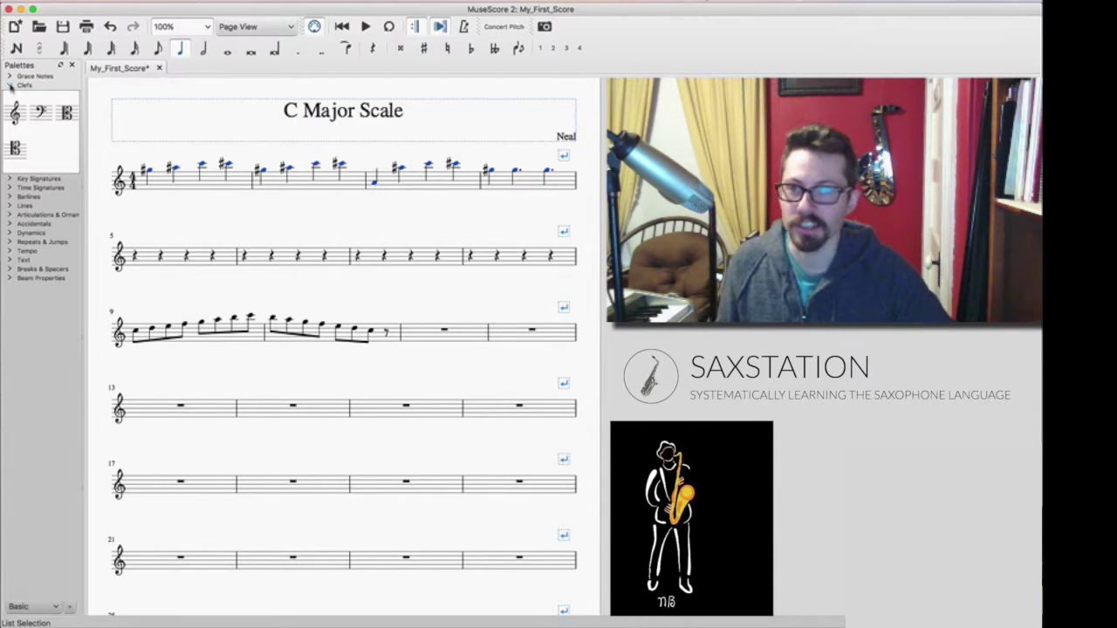
click(10, 86)
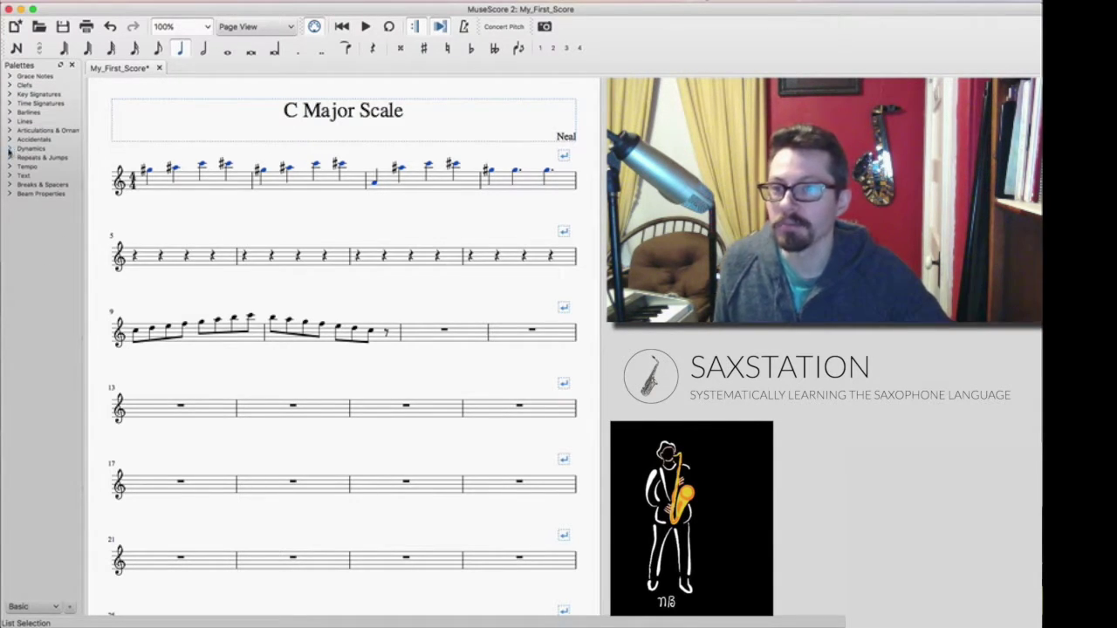
click(10, 149)
click(10, 150)
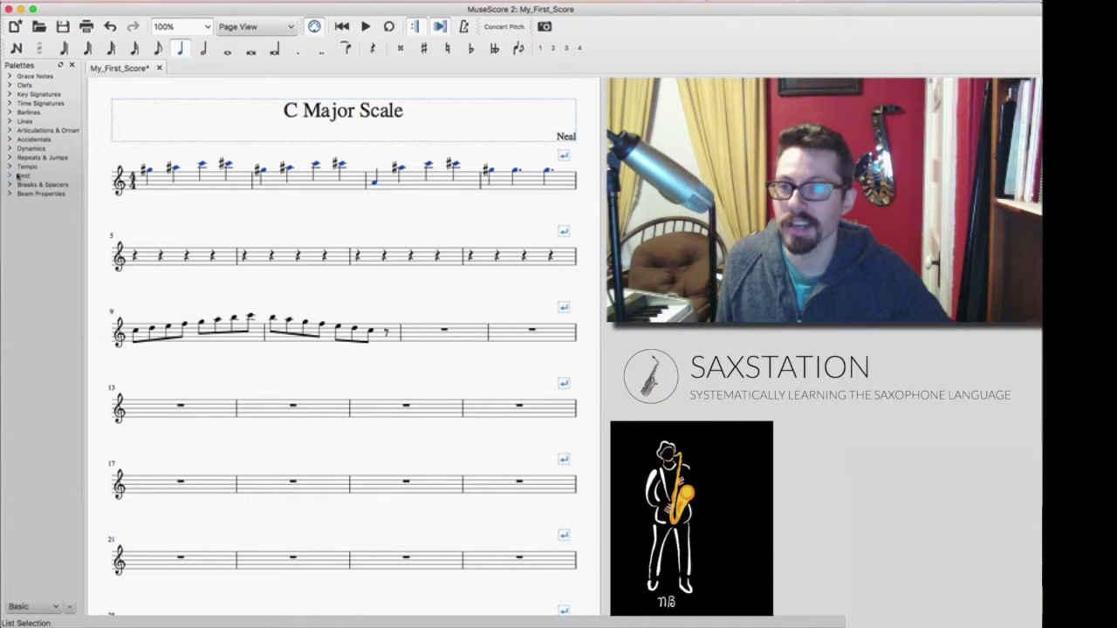
click(9, 176)
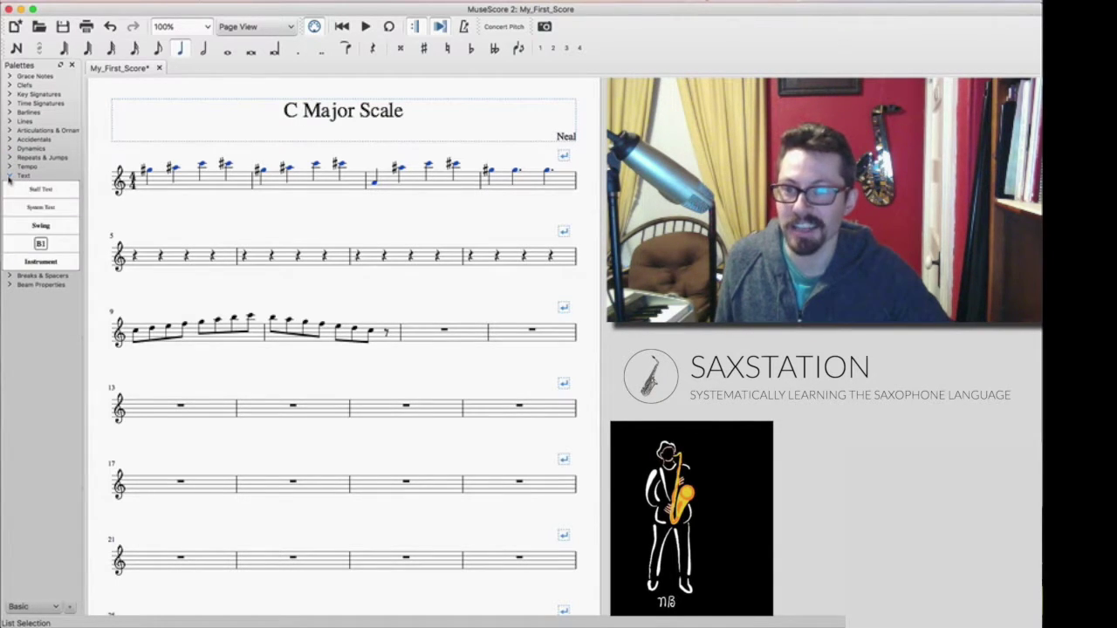
click(10, 176)
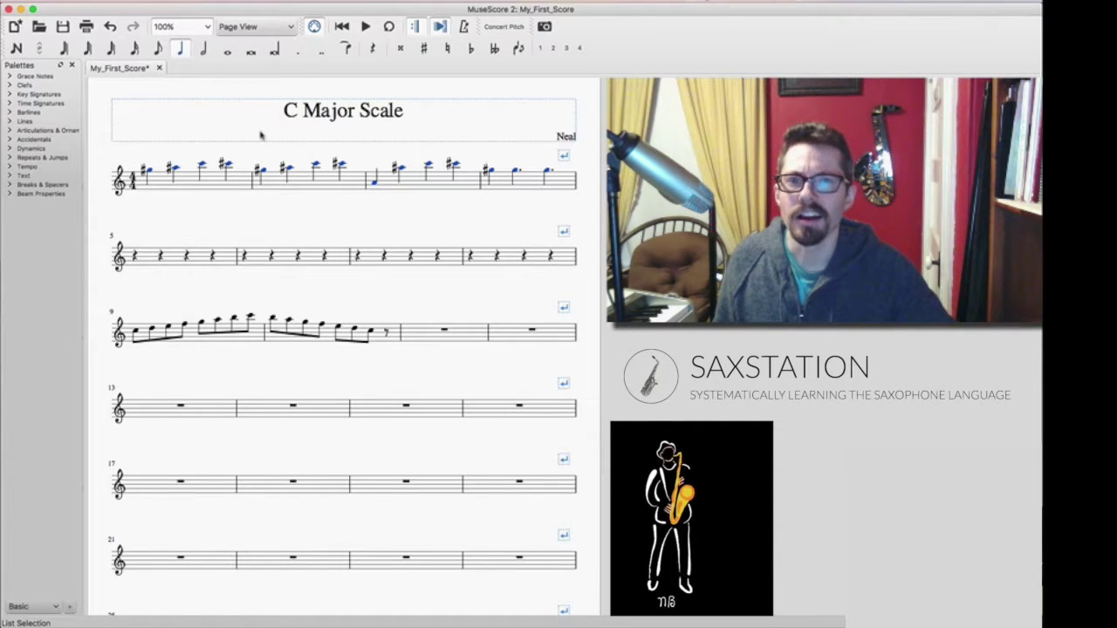
Search the help for "tempo" and locate the Tempo Marking command, leaving the search without running it
click(234, 1)
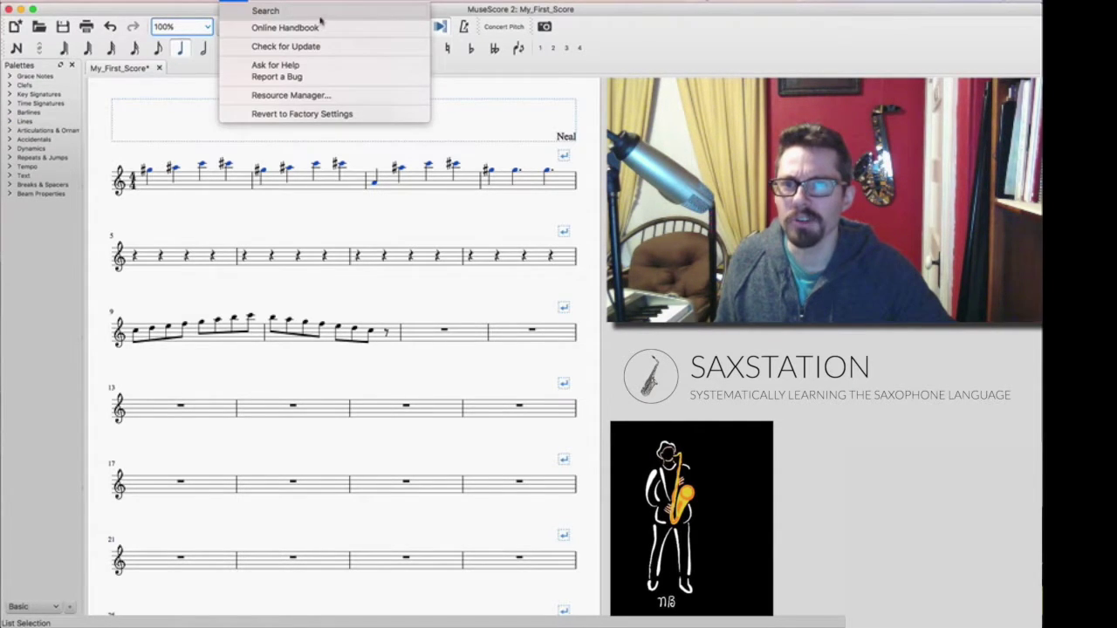
text(t)
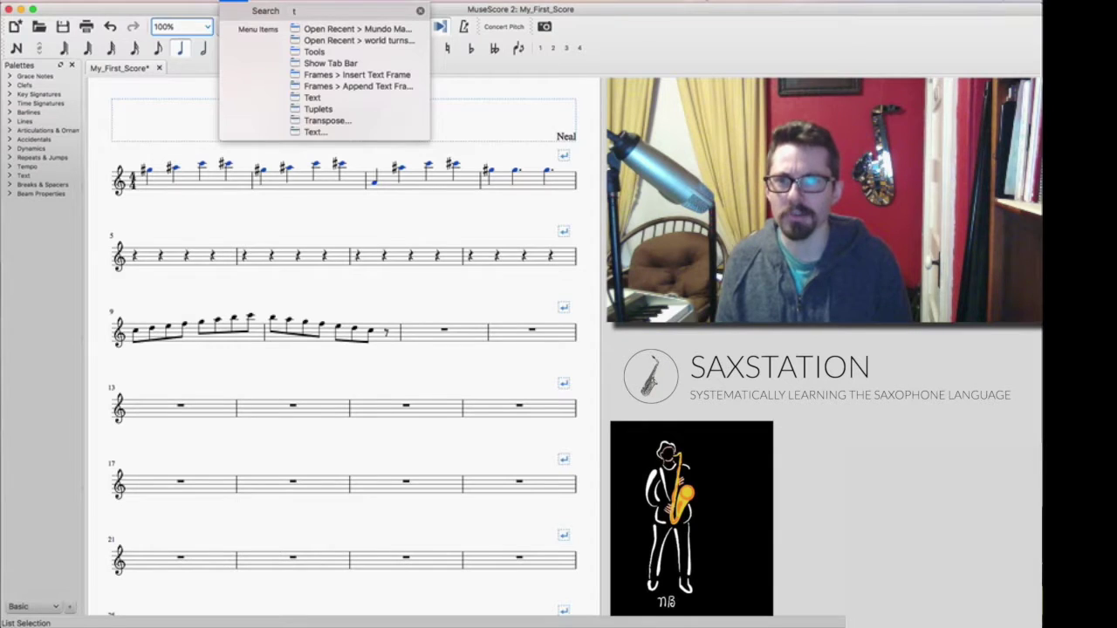
text(empo)
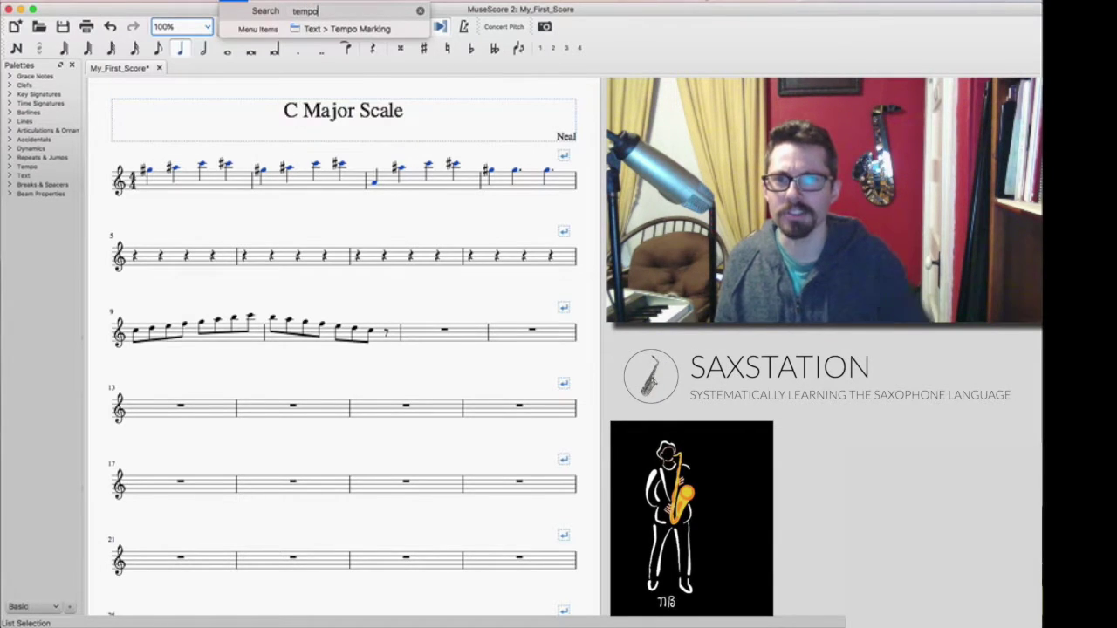
mouse_move(327, 34)
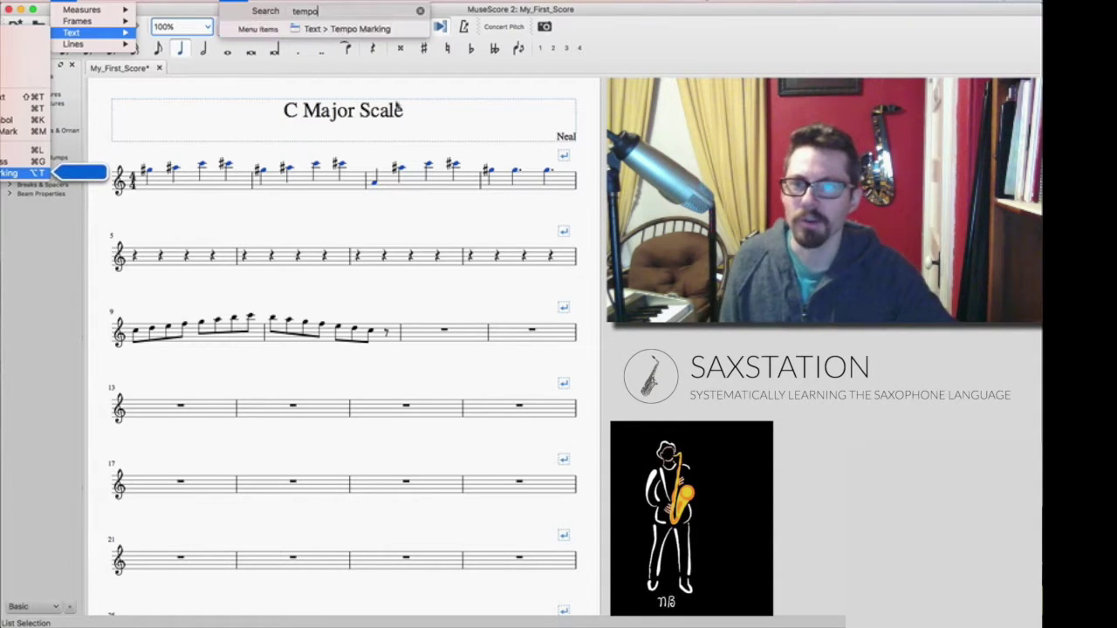
click(479, 122)
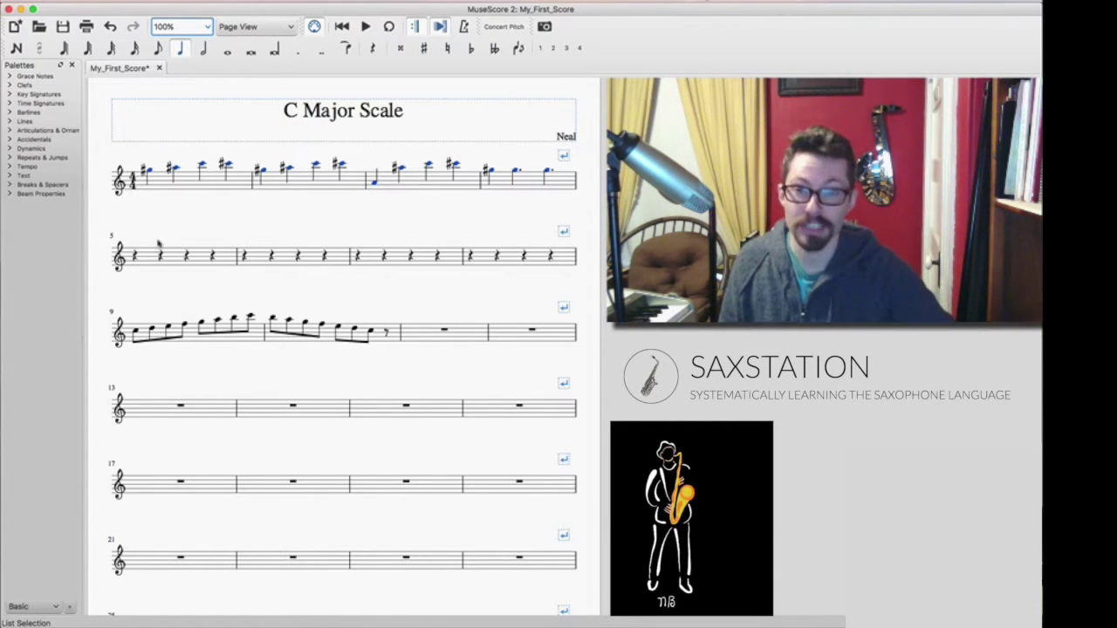
Enter the eighth notes C, D, F and G from the first beat of measure 5
click(137, 256)
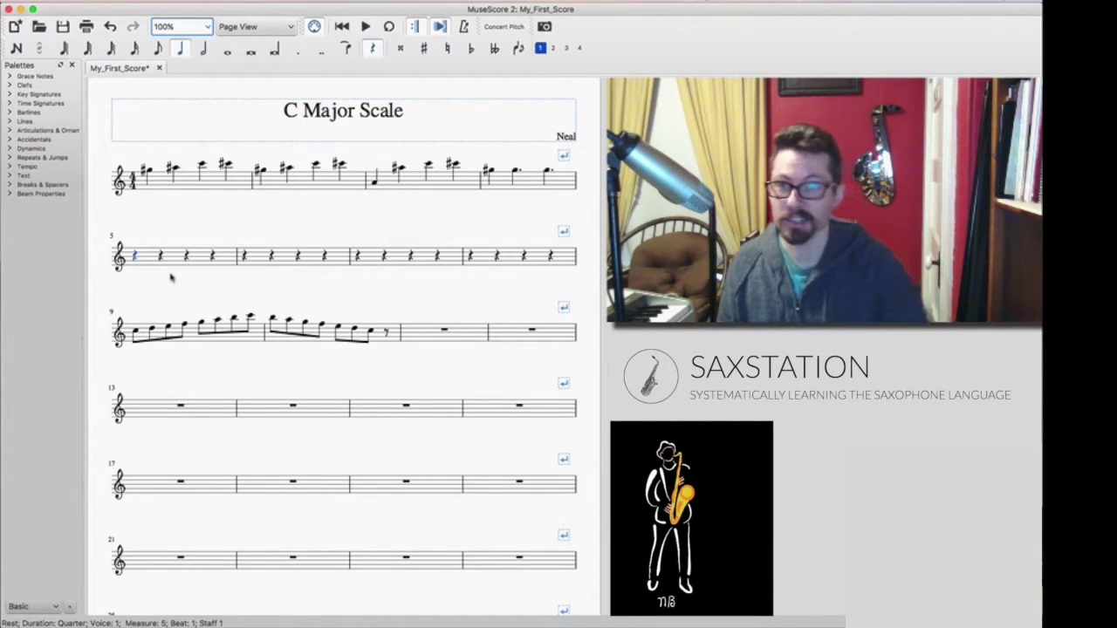
key(4)
key(n)
key(c)
key(d)
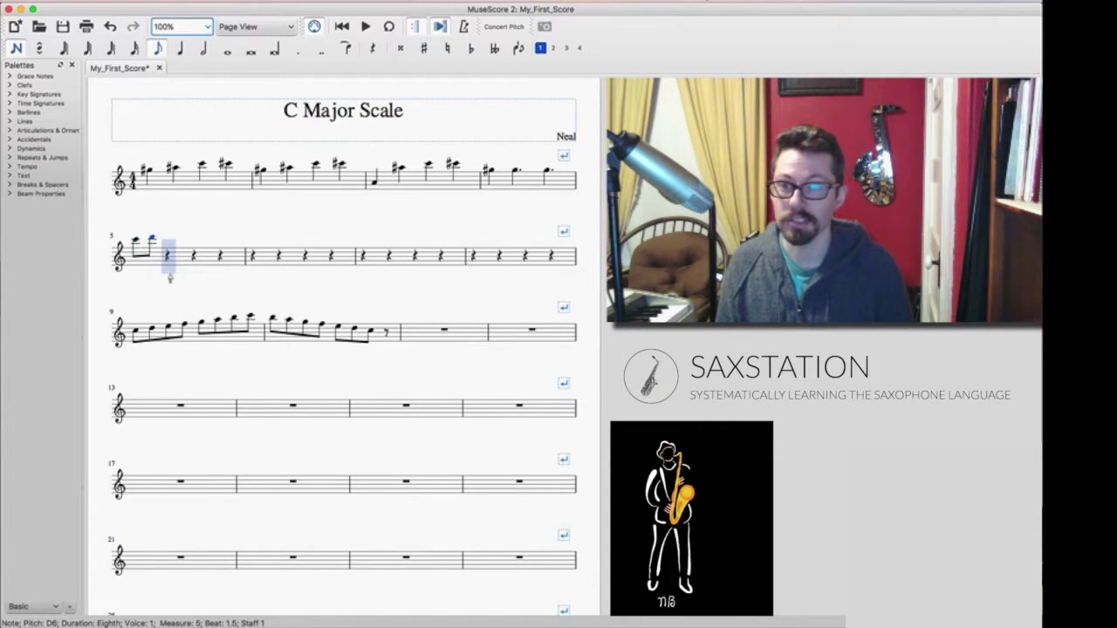
key(e)
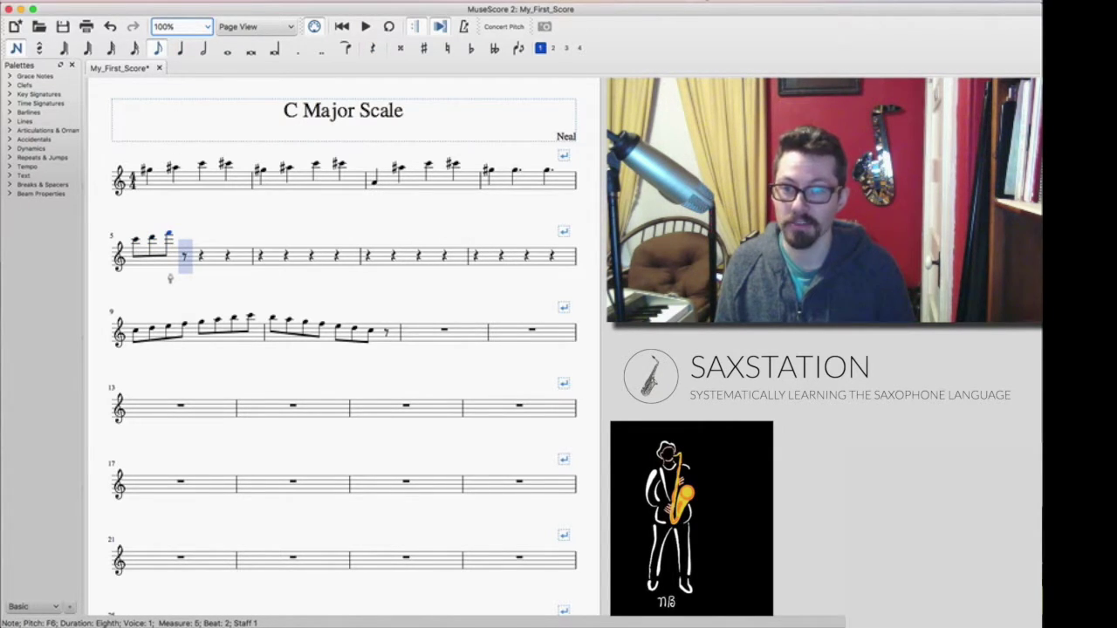
key(g)
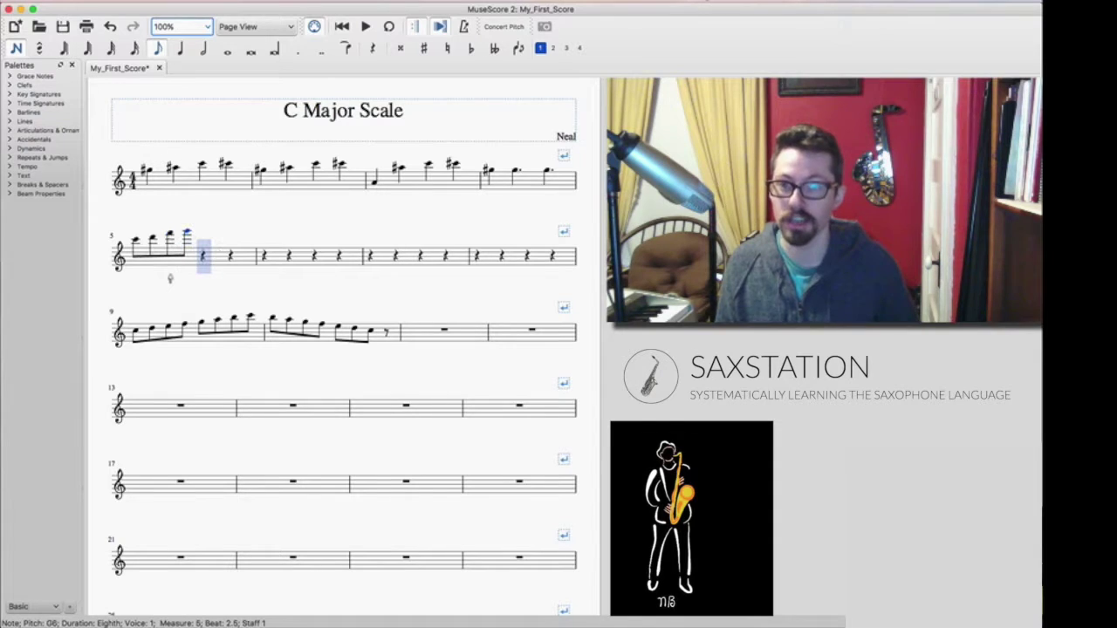
Shift the fourth note of measure 5 down an octave and back up, lower it a semitone to F sharp, and leave note input
key(ctrl+Down)
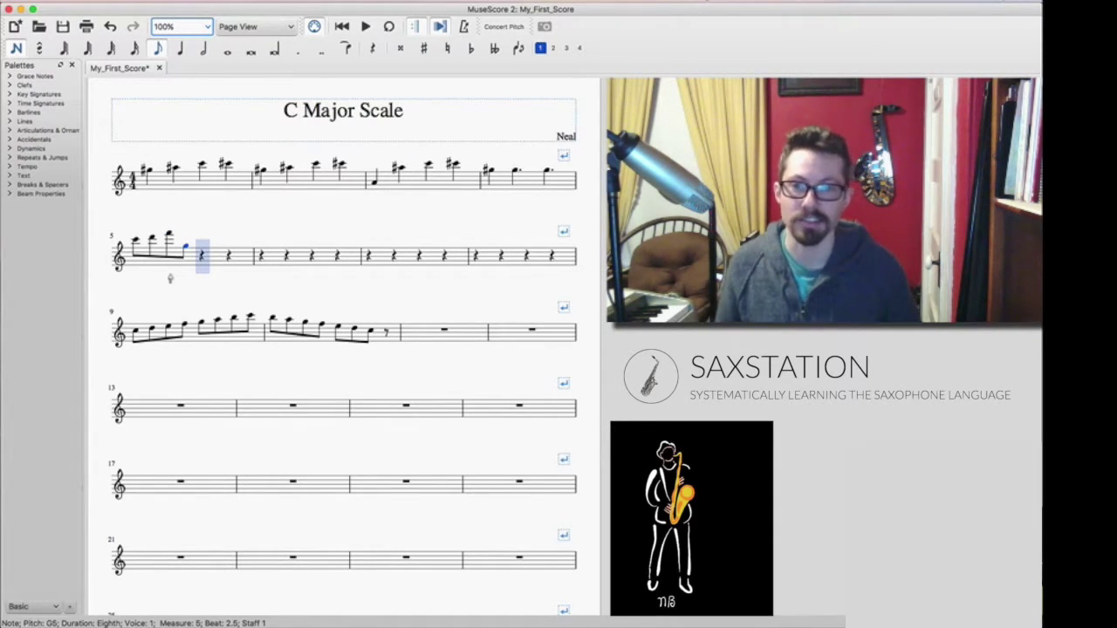
key(ctrl+Up)
key(Down)
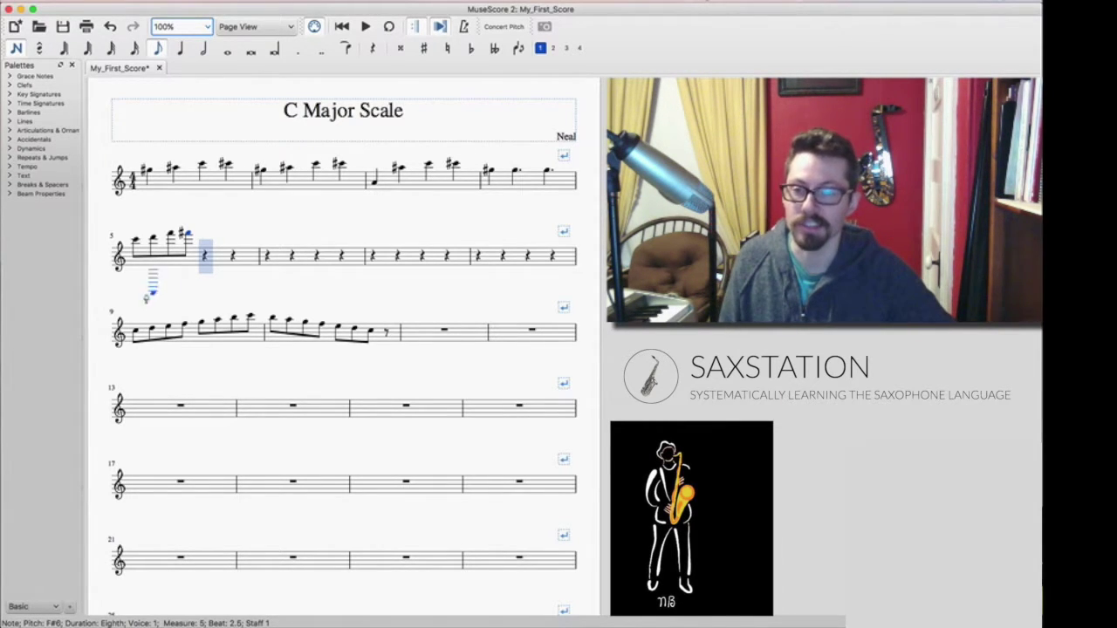
key(Escape)
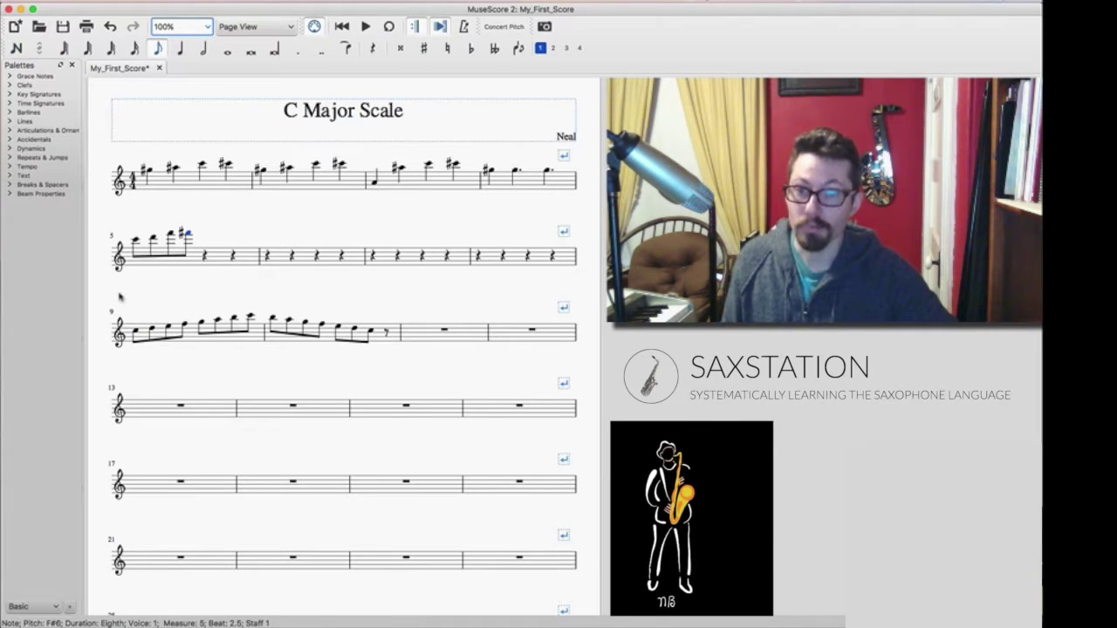
Select the scale notes in measures 9 and 10 and shift them up and down by semitones until the first note is C sharp
drag(120, 294, 148, 310)
drag(235, 332, 381, 369)
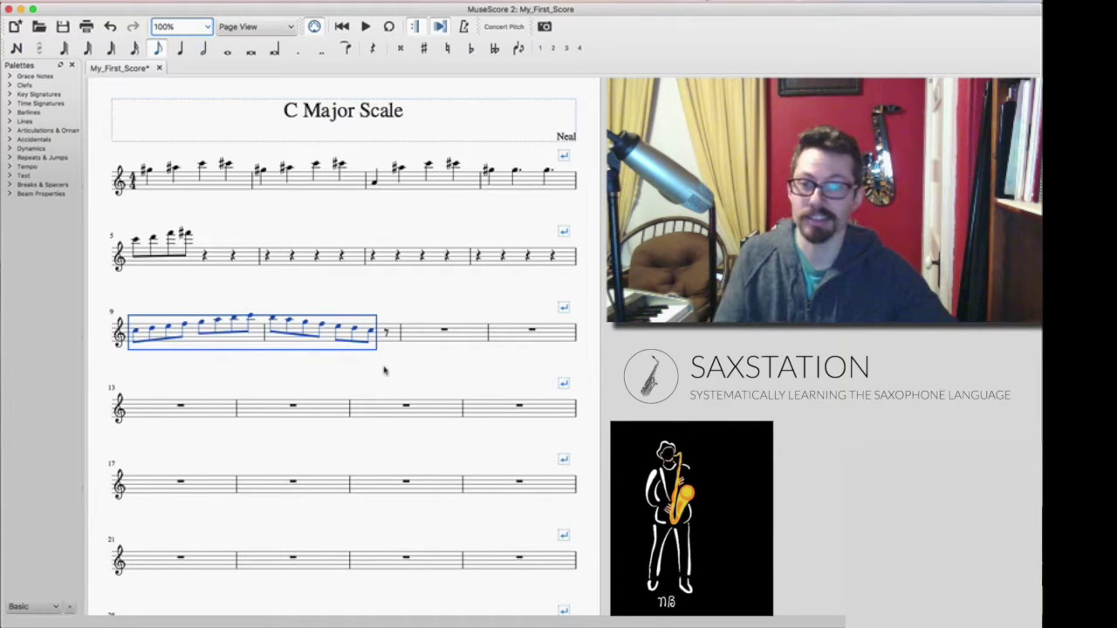
key(Up)
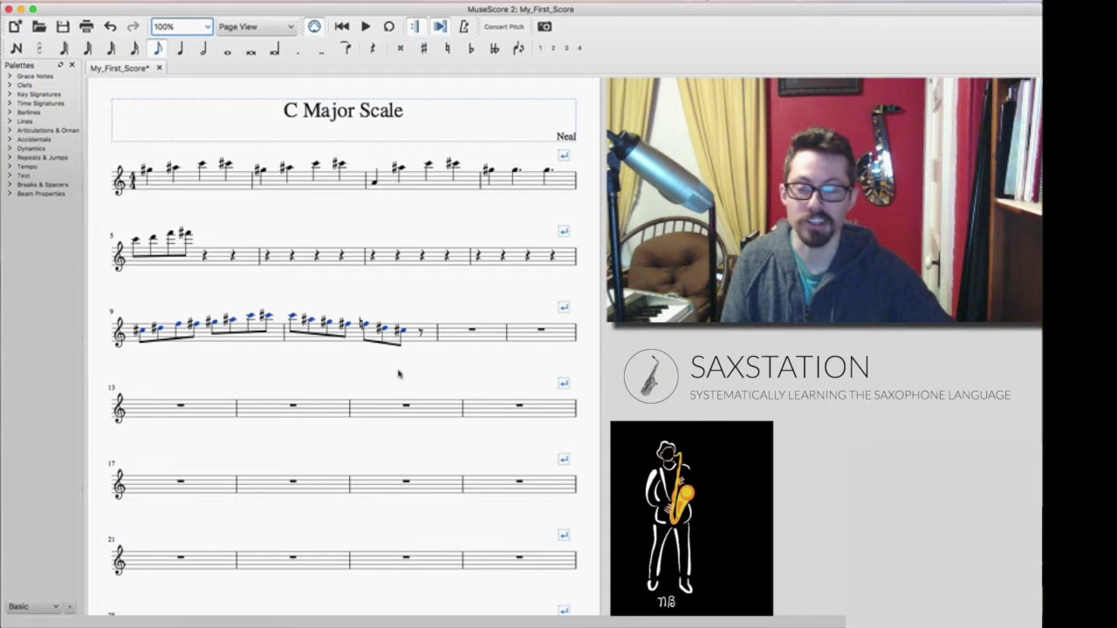
key(Down)
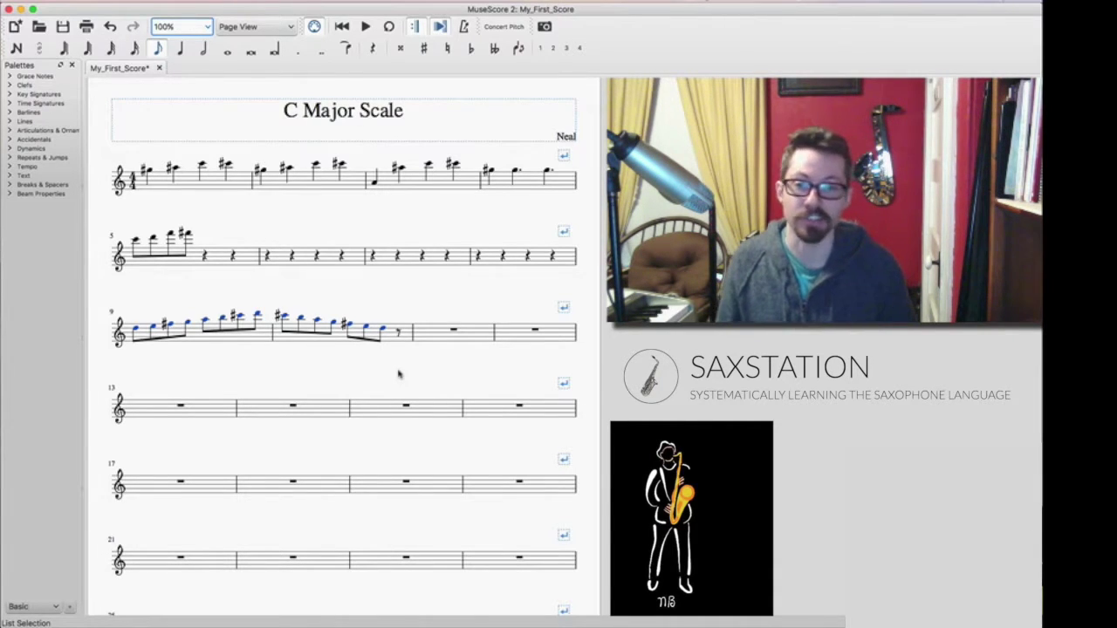
key(j)
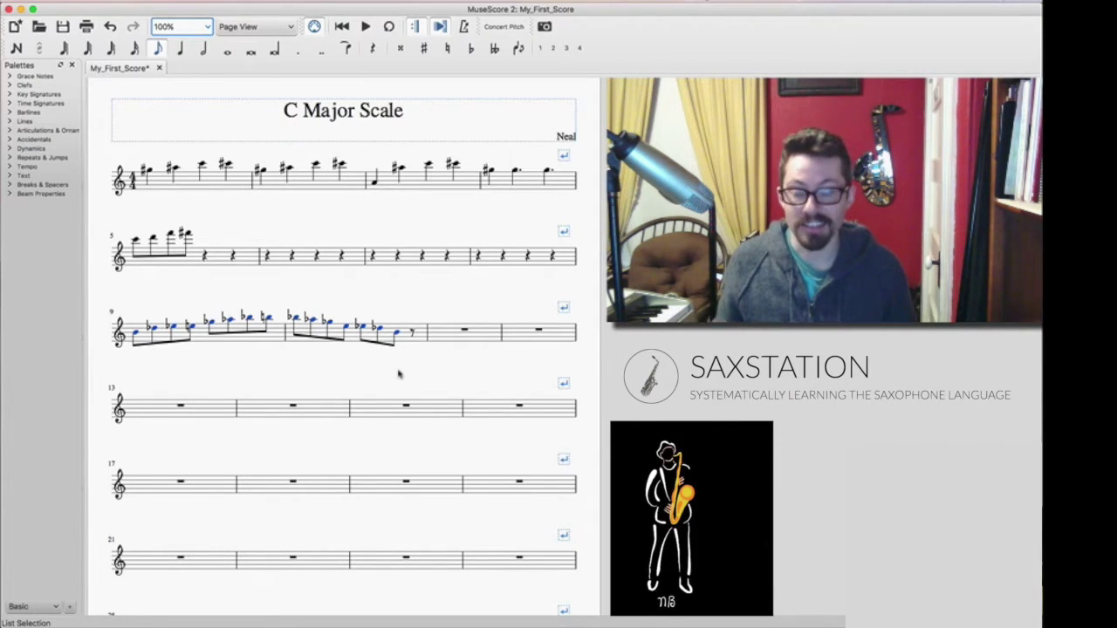
key(j)
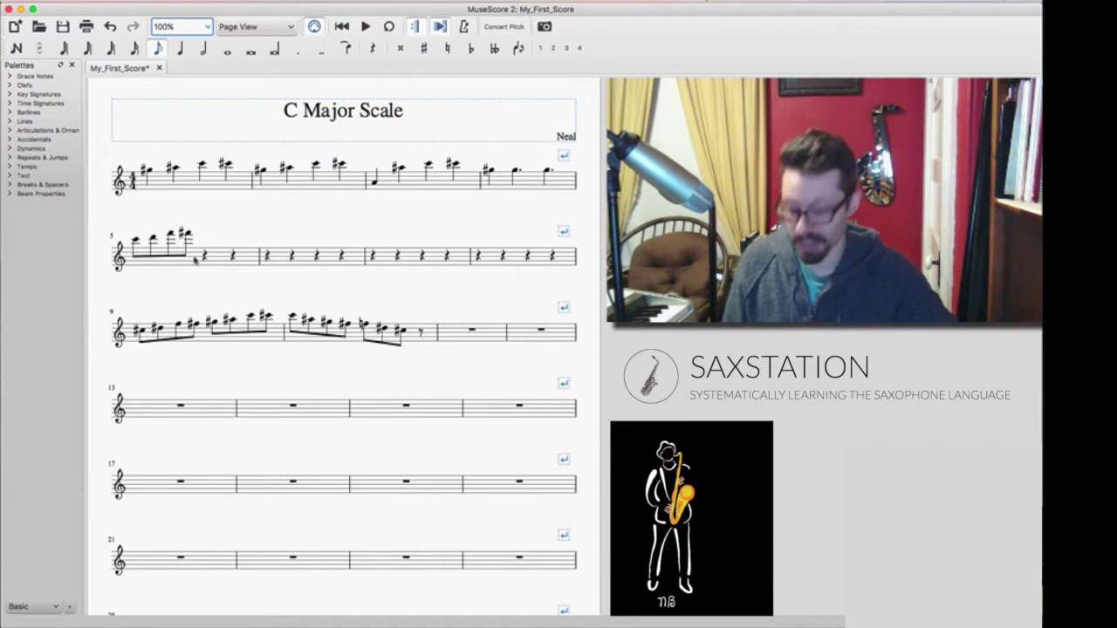
Transpose the entire score chromatically by interval, up a major second with its key signatures, and clear the selection
key(super+a)
click(98, 0)
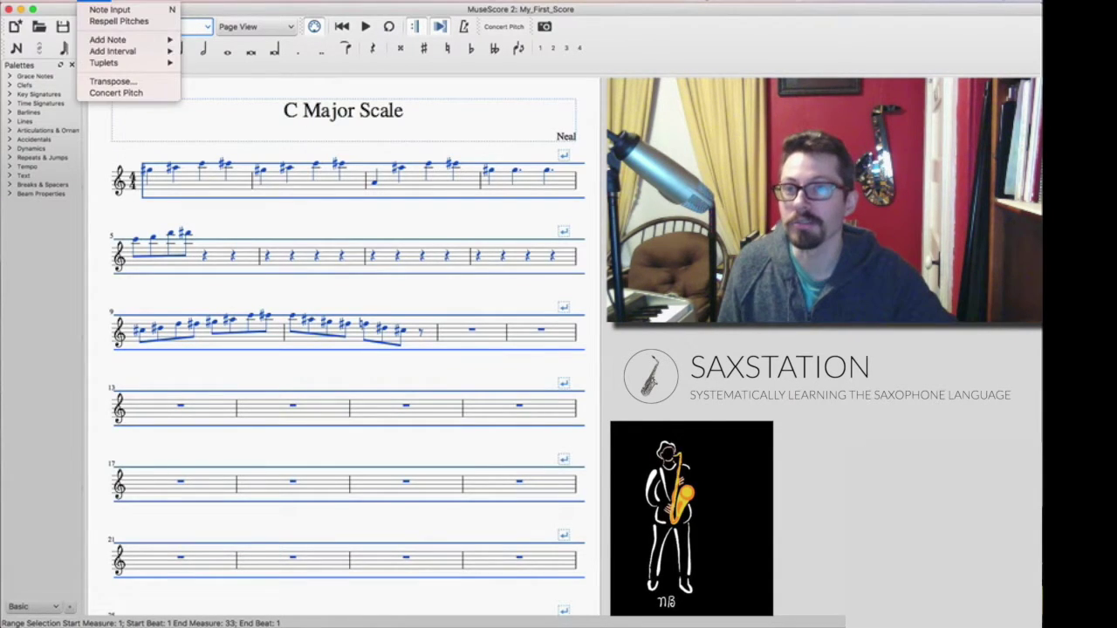
mouse_move(137, 41)
click(141, 81)
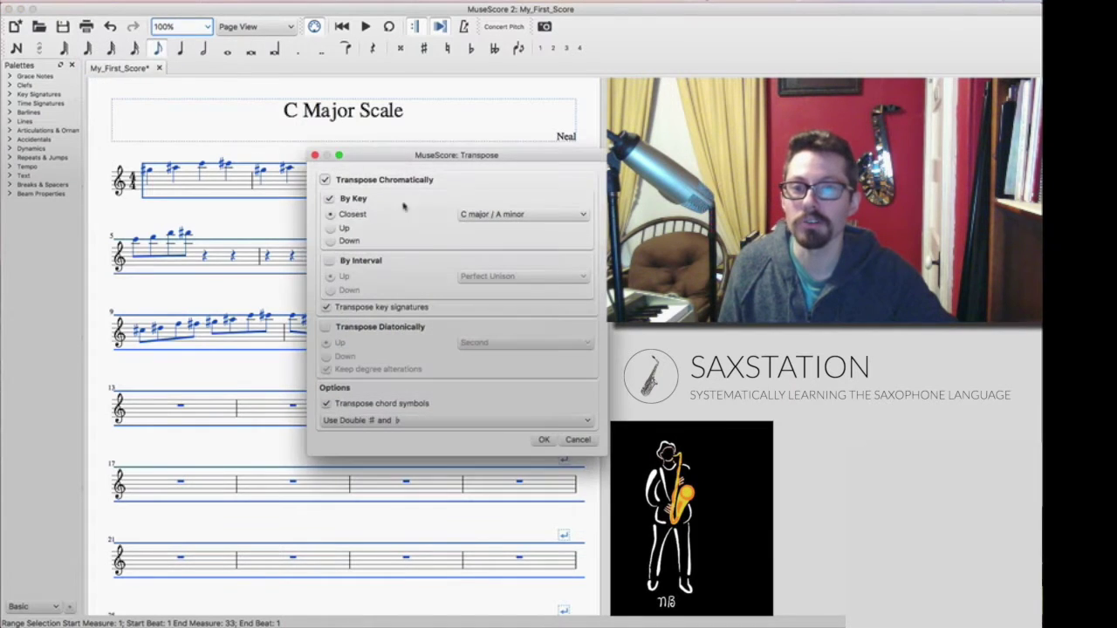
click(351, 264)
click(475, 276)
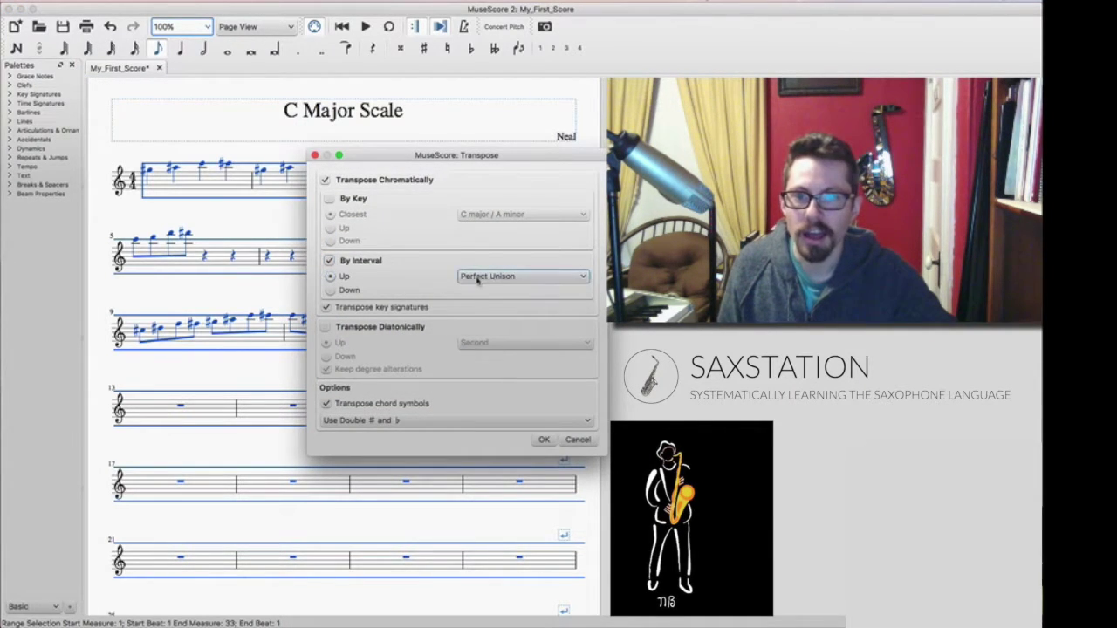
click(477, 276)
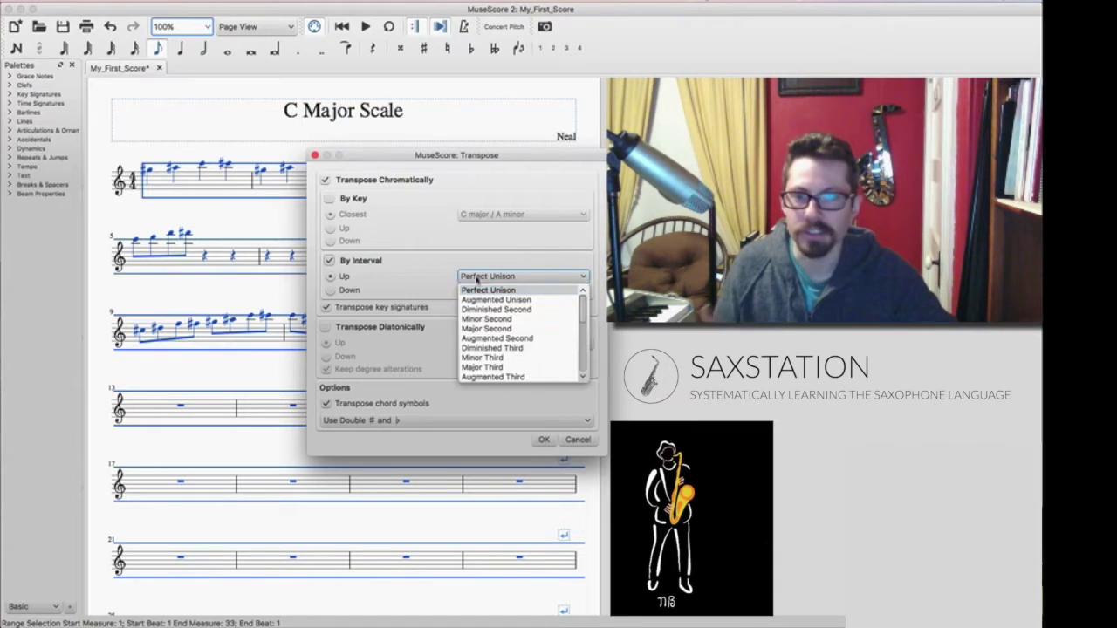
click(505, 329)
click(544, 439)
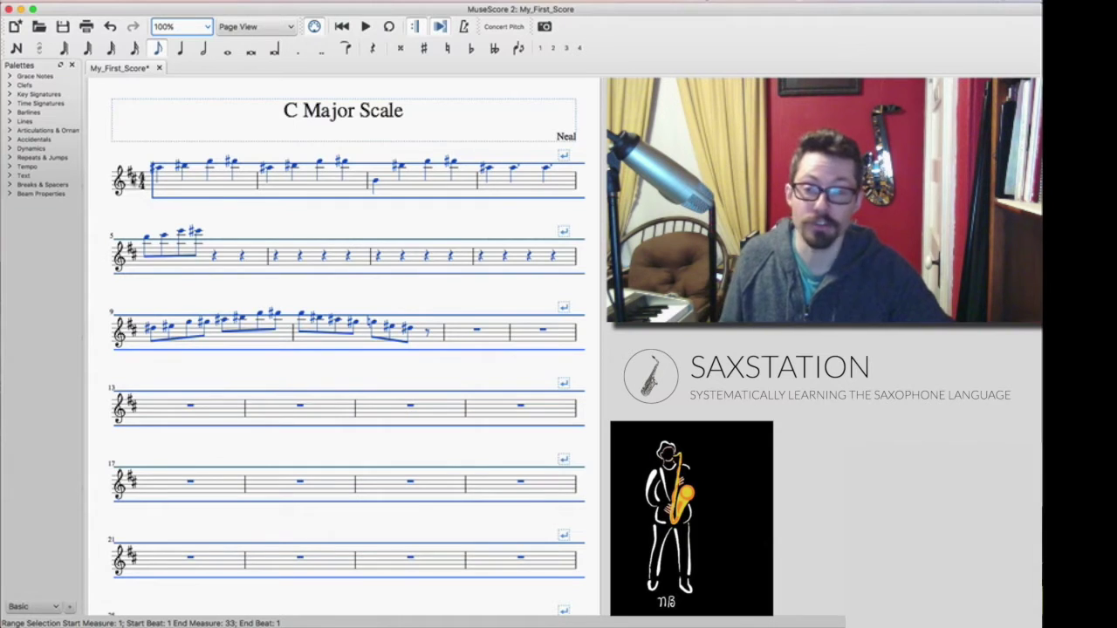
click(260, 218)
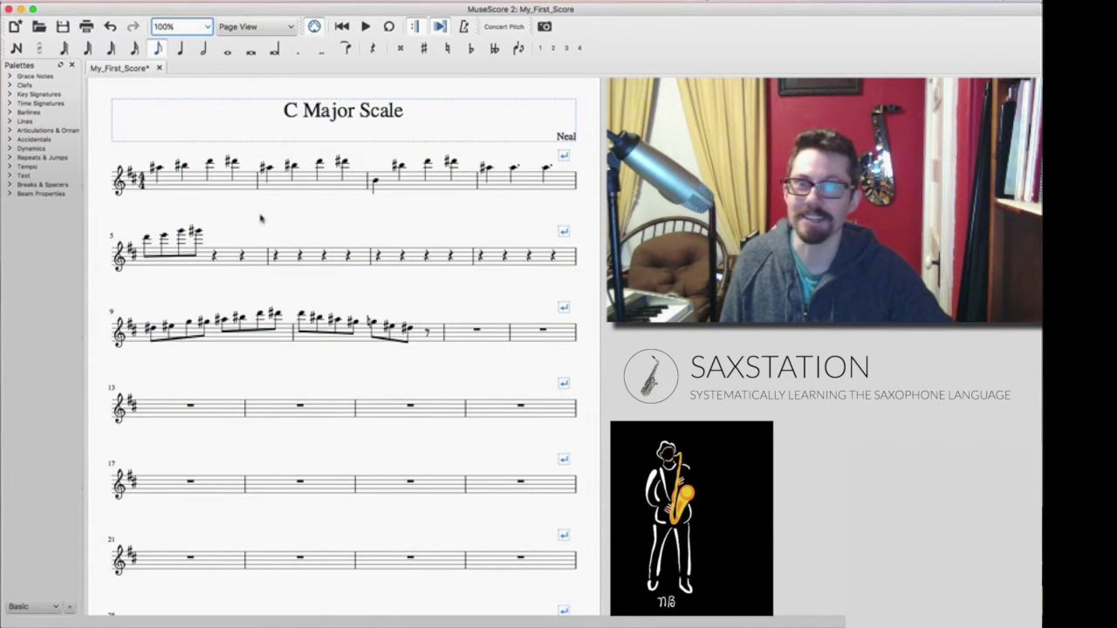